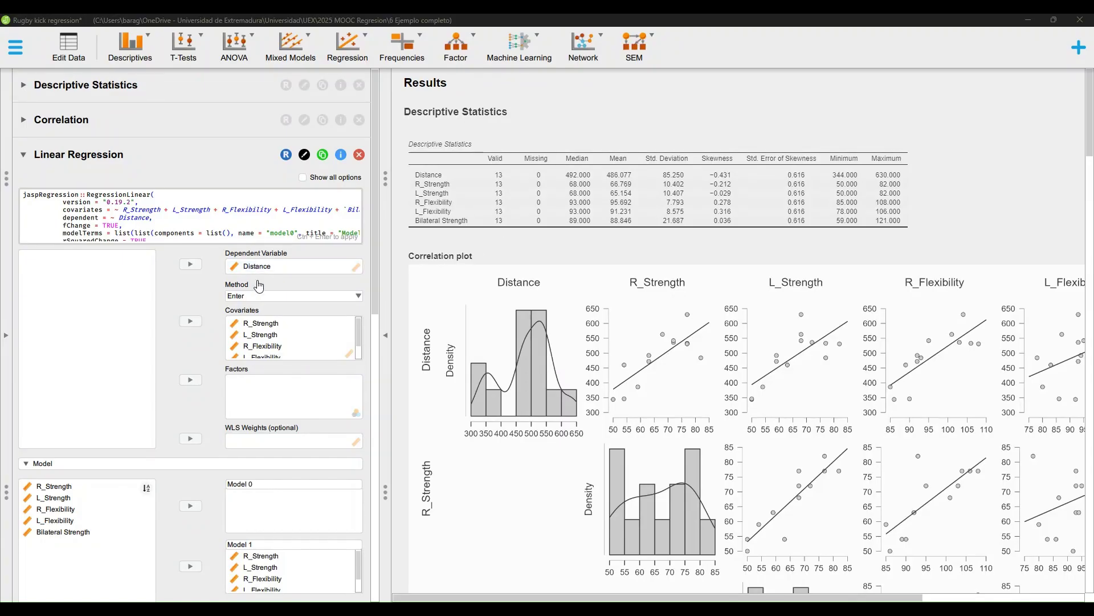
Review the existing Linear Regression settings and the descriptive statistics, correlation plot, boxplots, Q-Q plots and association matrix in the results
{"action": "scroll", "coordinate": [283, 337], "scroll_direction": "down", "scroll_amount": 5}
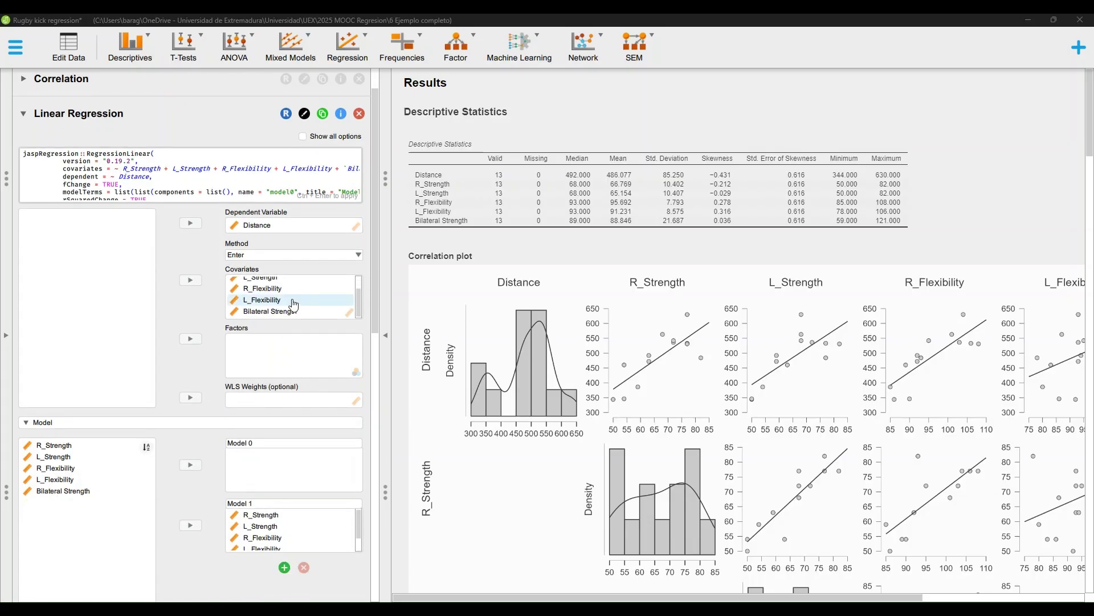
{"action": "scroll", "coordinate": [294, 303], "scroll_direction": "up", "scroll_amount": 5}
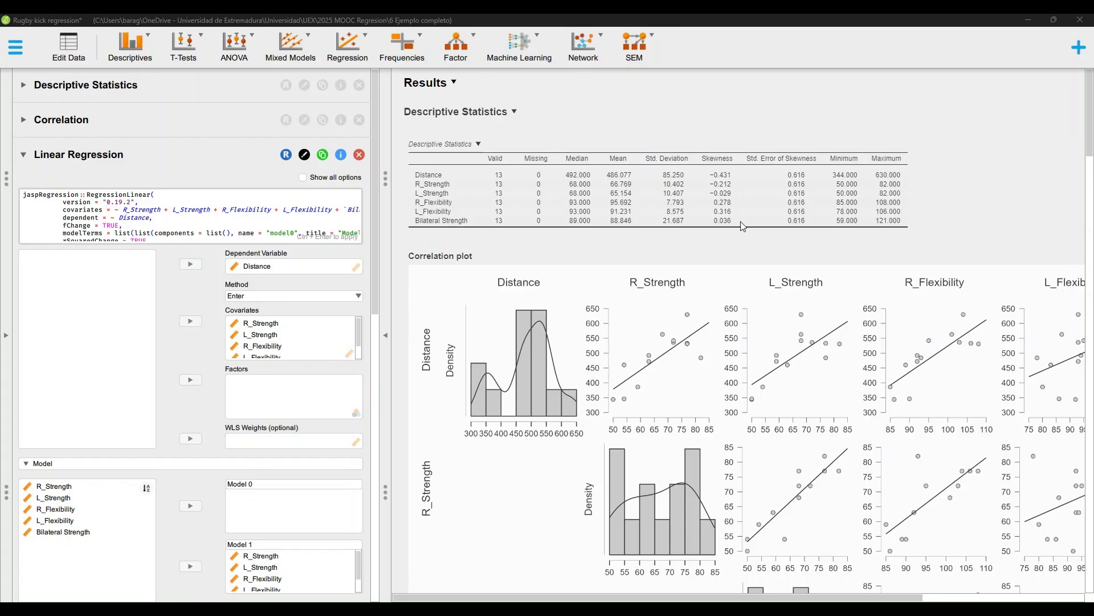
{"action": "scroll", "coordinate": [582, 317], "scroll_direction": "down", "scroll_amount": 3}
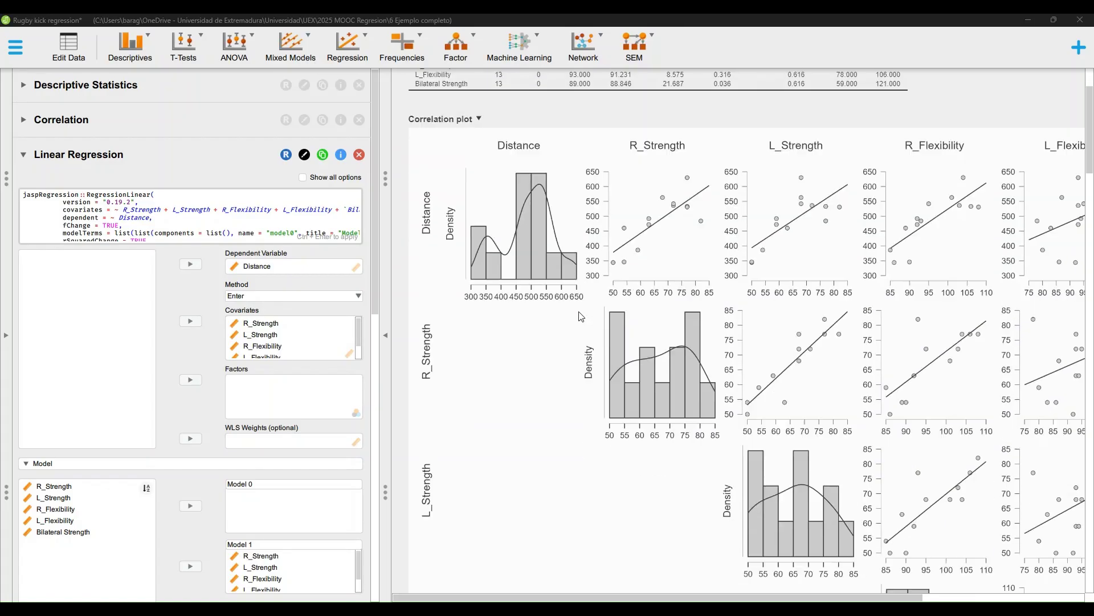
{"action": "scroll", "coordinate": [597, 289], "scroll_direction": "up", "scroll_amount": 1}
{"action": "scroll", "coordinate": [737, 360], "scroll_direction": "down", "scroll_amount": 10}
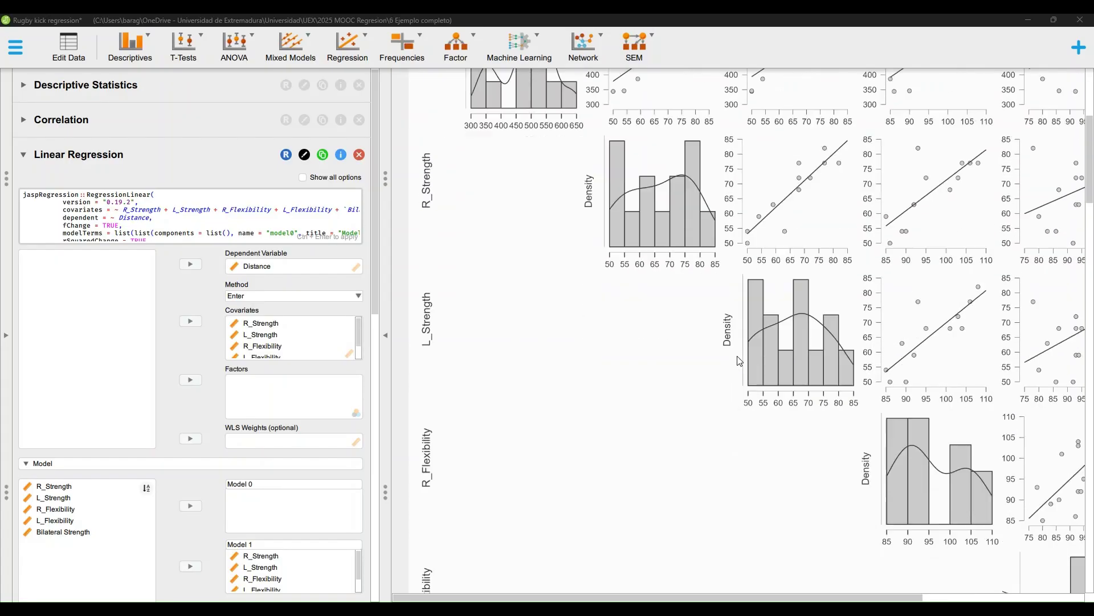
{"action": "scroll", "coordinate": [738, 359], "scroll_direction": "down", "scroll_amount": 12}
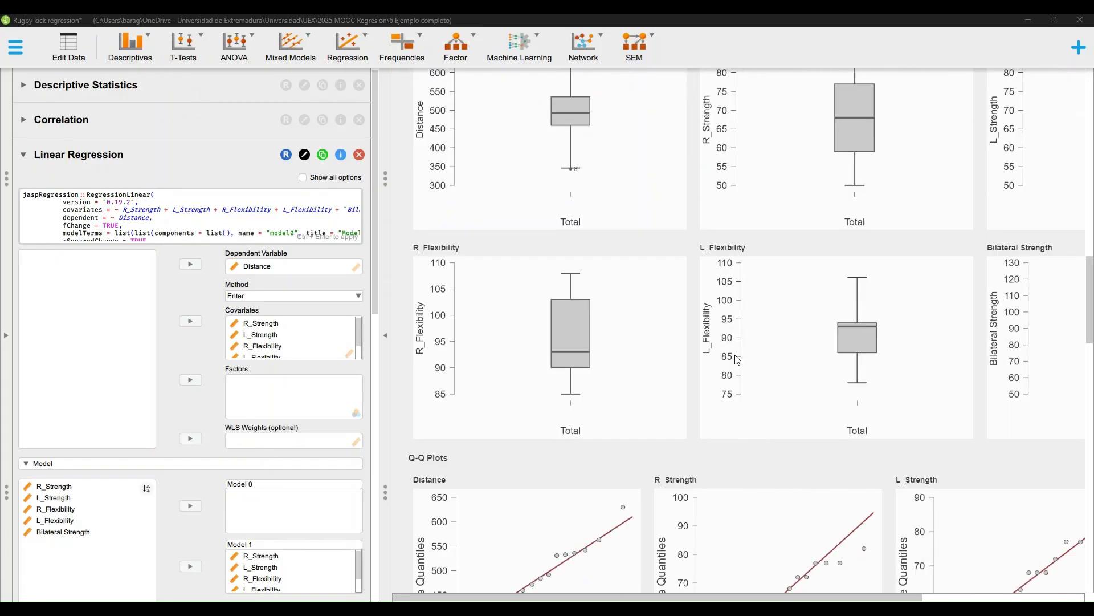
{"action": "scroll", "coordinate": [737, 359], "scroll_direction": "down", "scroll_amount": 9}
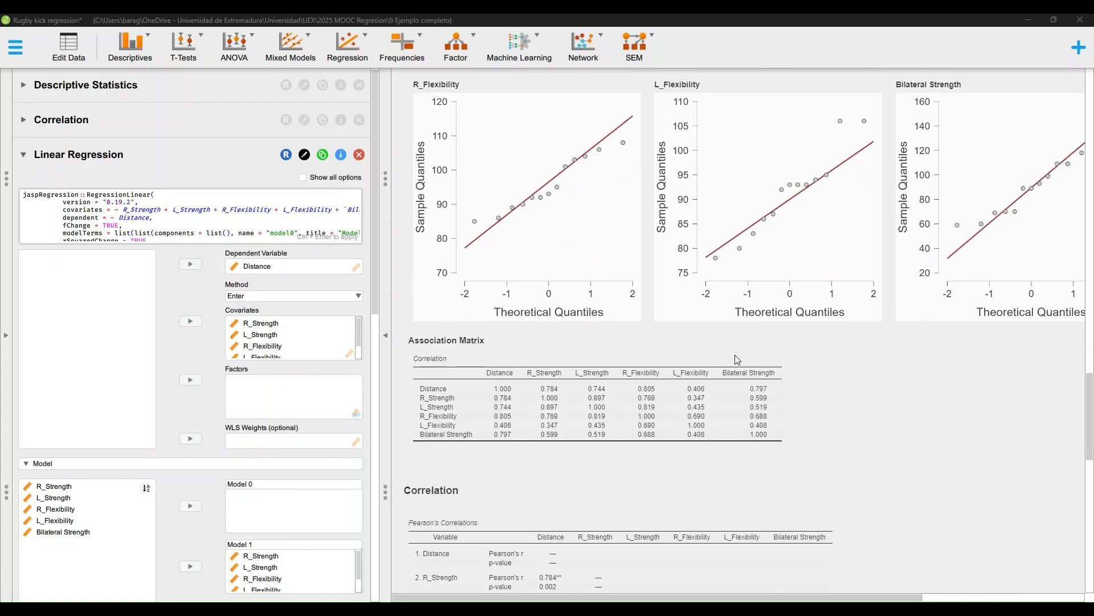
{"action": "scroll", "coordinate": [737, 359], "scroll_direction": "down", "scroll_amount": 3}
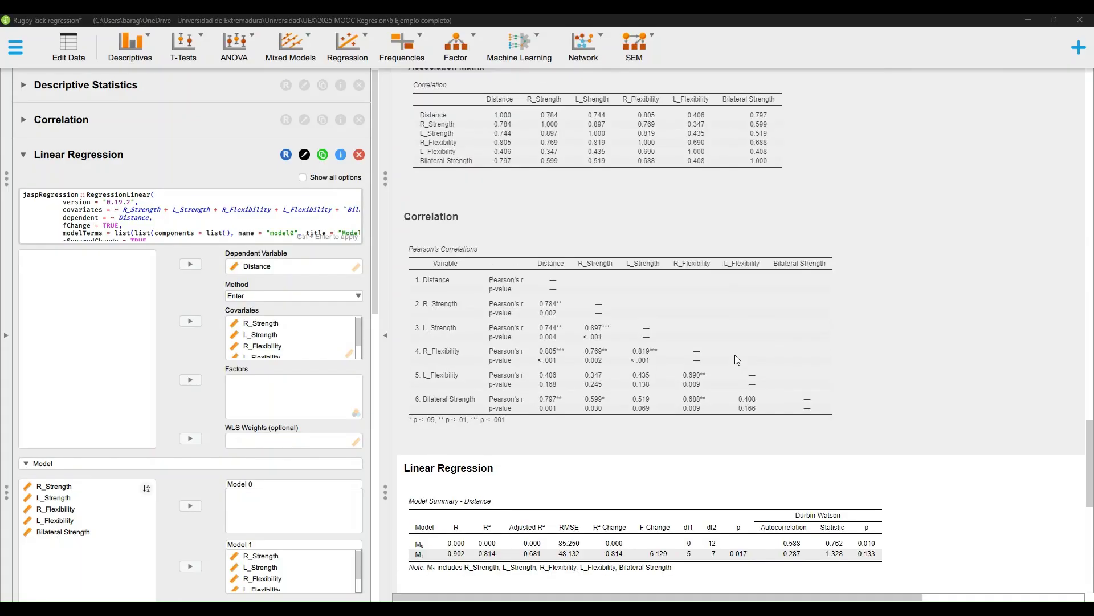
Examine the existing Correlation analysis, collapse it, and bring up the existing Linear Regression with its results
{"action": "left_click", "coordinate": [572, 294]}
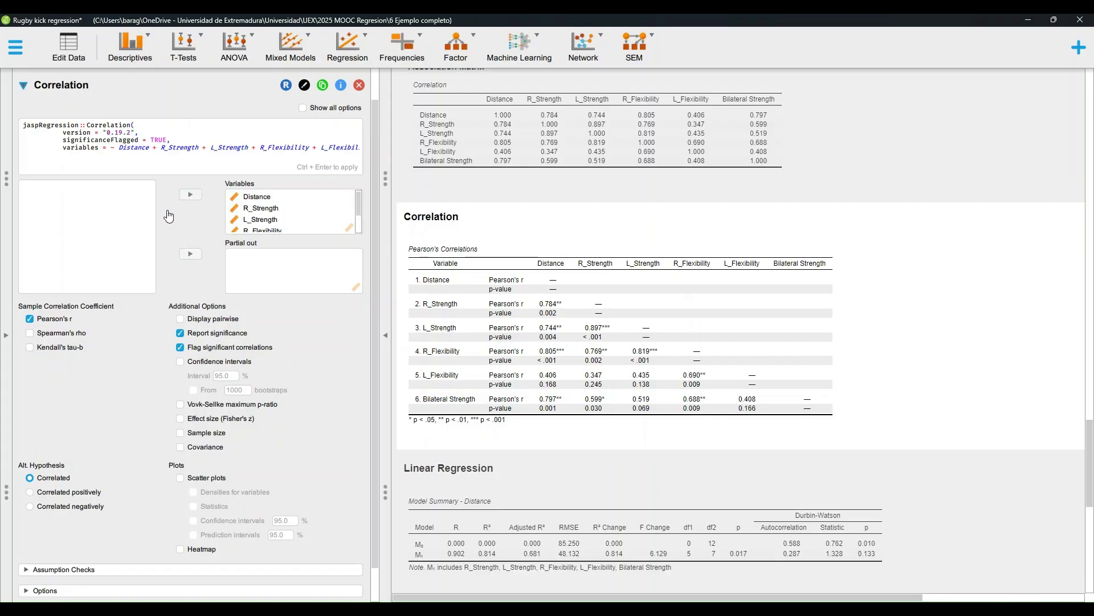
{"action": "scroll", "coordinate": [166, 239], "scroll_direction": "up", "scroll_amount": 1}
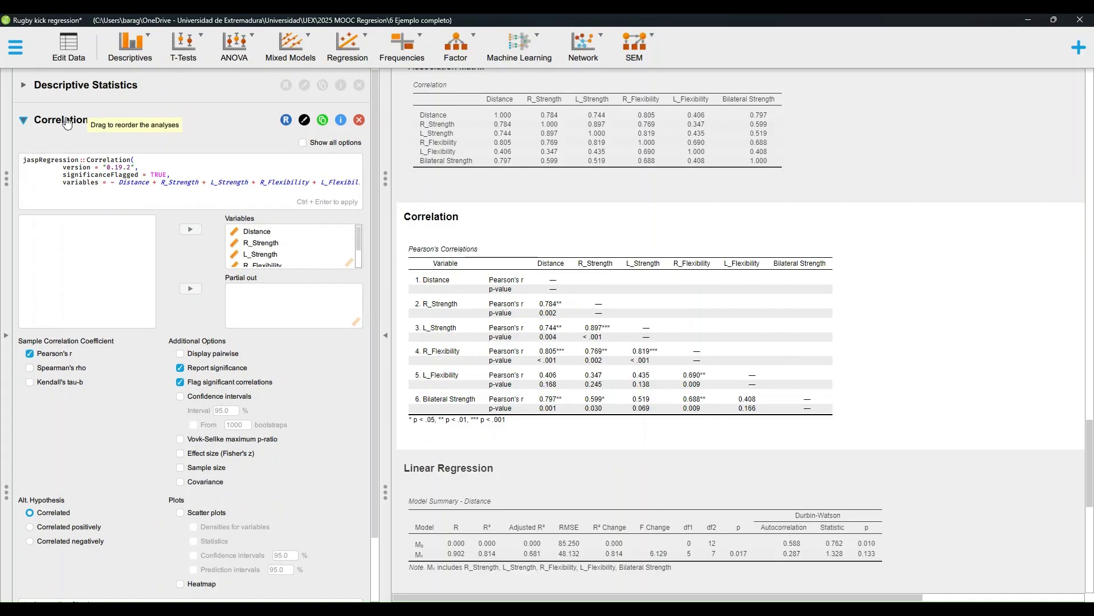
{"action": "left_click", "coordinate": [23, 120]}
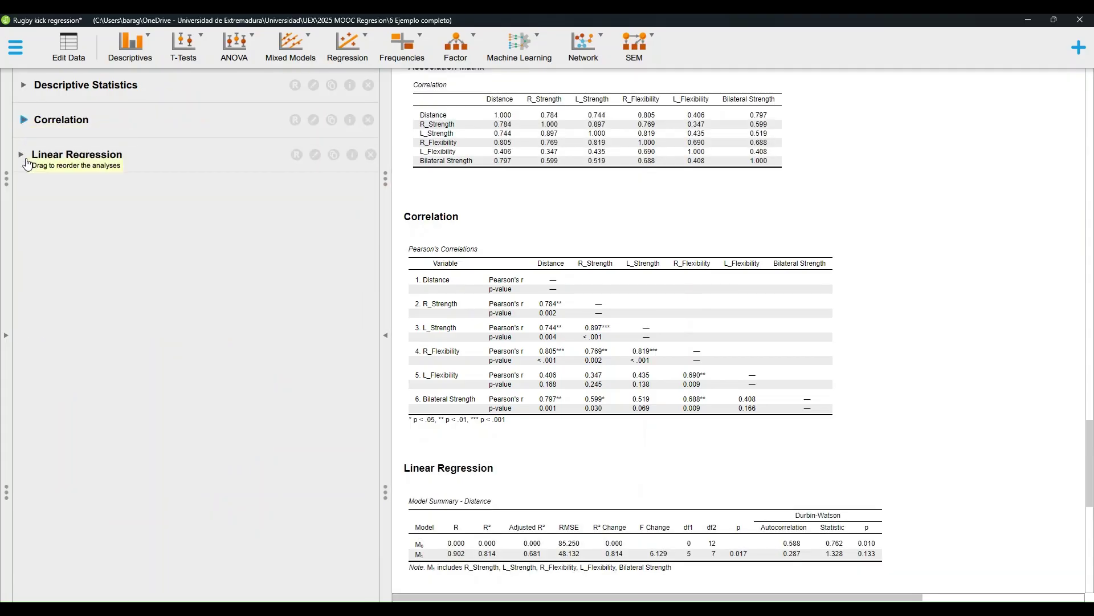
{"action": "left_click", "coordinate": [27, 163]}
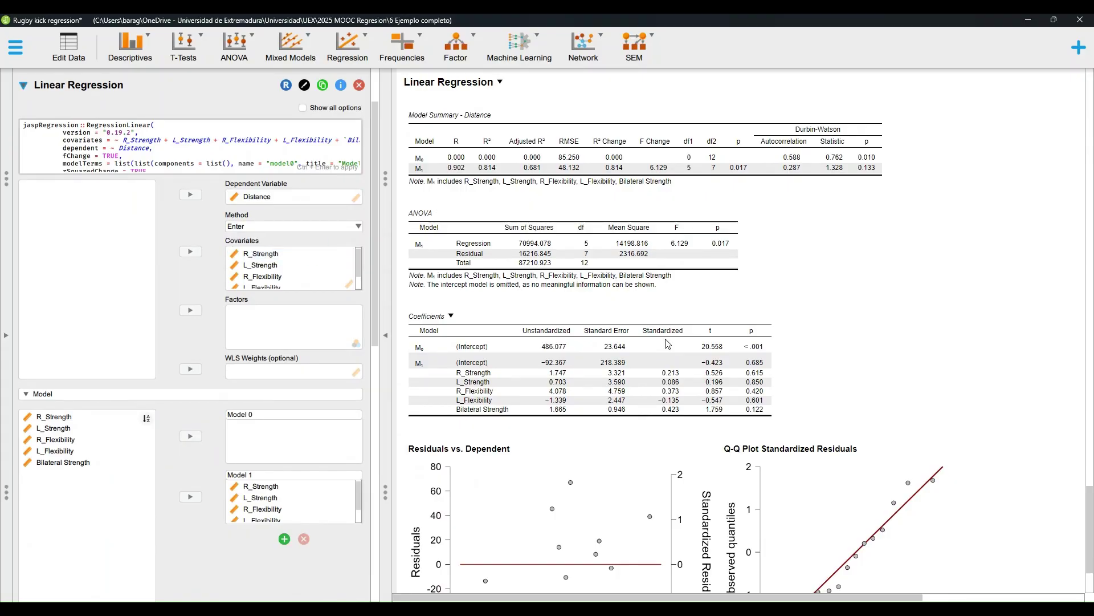
Create a new classical Linear Regression with Distance as dependent variable and R_Strength, L_Strength, R_Flexibility, L_Flexibility and Bilateral Strength as covariates
{"action": "left_click", "coordinate": [361, 52]}
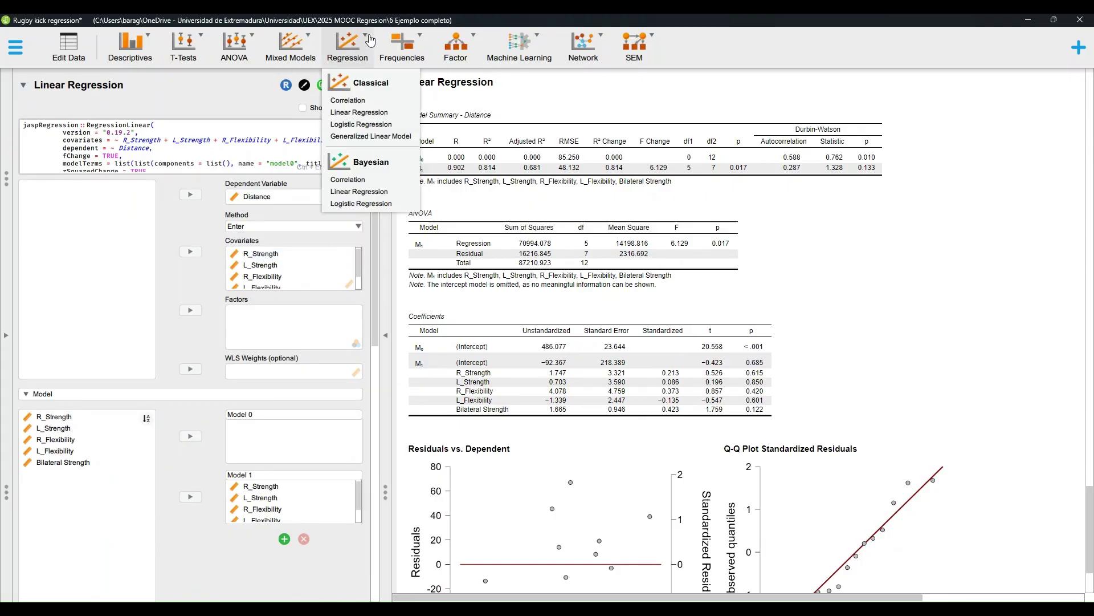
{"action": "left_click", "coordinate": [376, 112]}
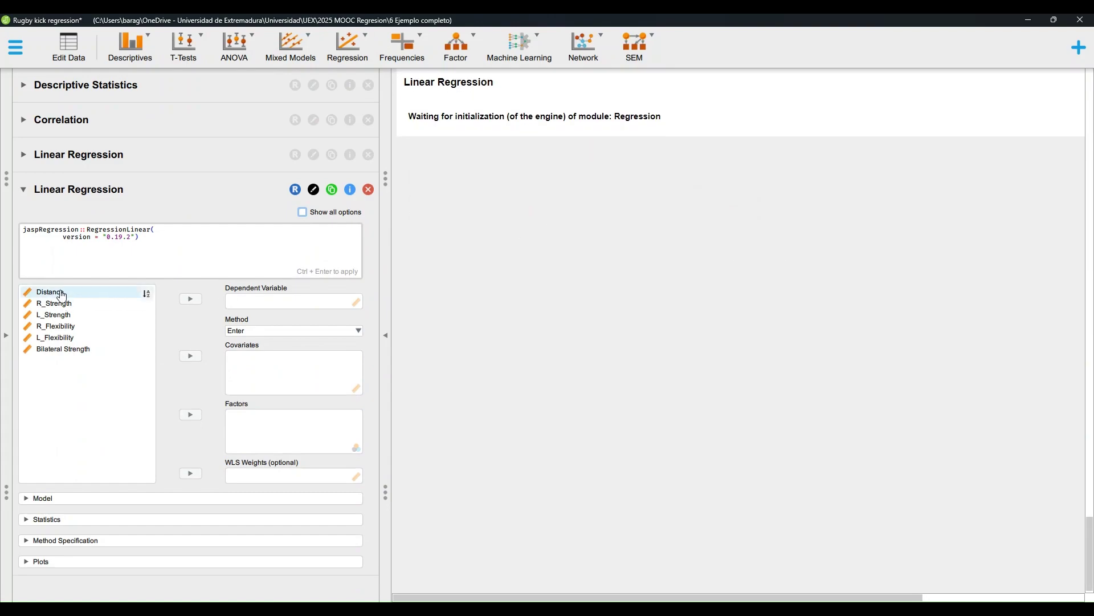
{"action": "left_click", "coordinate": [52, 292]}
{"action": "left_click", "coordinate": [193, 299]}
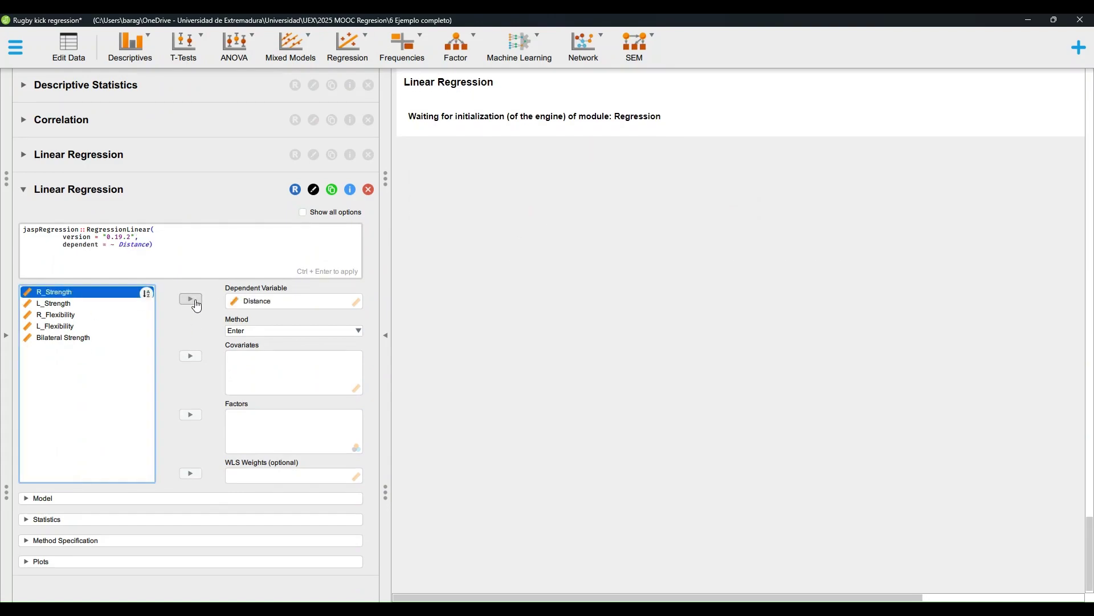
{"action": "left_click", "coordinate": [88, 336], "text": "shift"}
{"action": "left_click", "coordinate": [190, 356]}
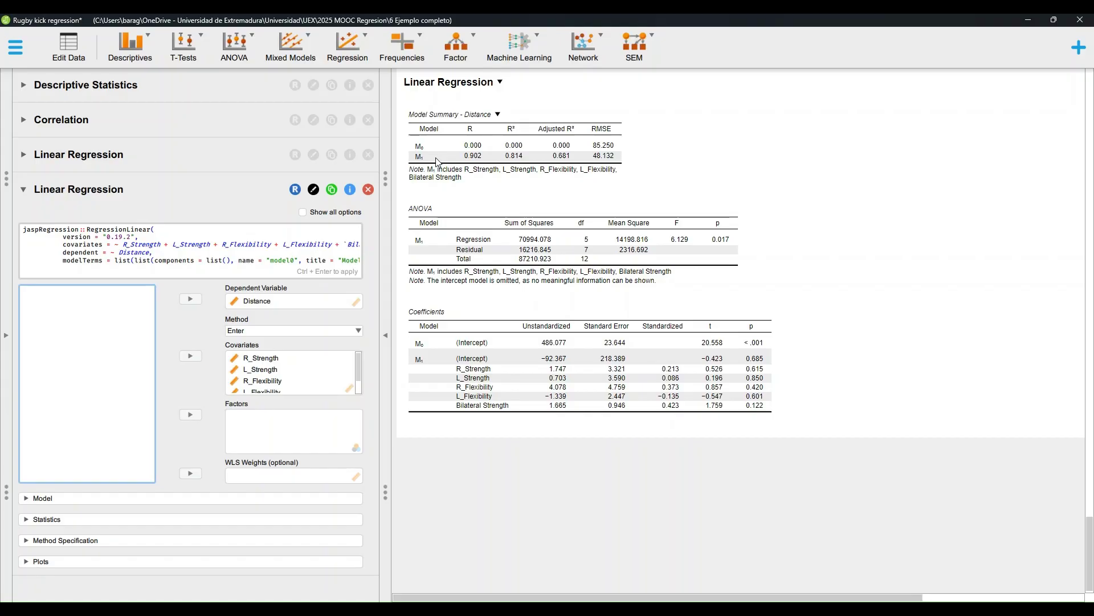
Set the new regression's method to Backward and examine the model summary, ANOVA and coefficients tables
{"action": "left_click", "coordinate": [359, 332]}
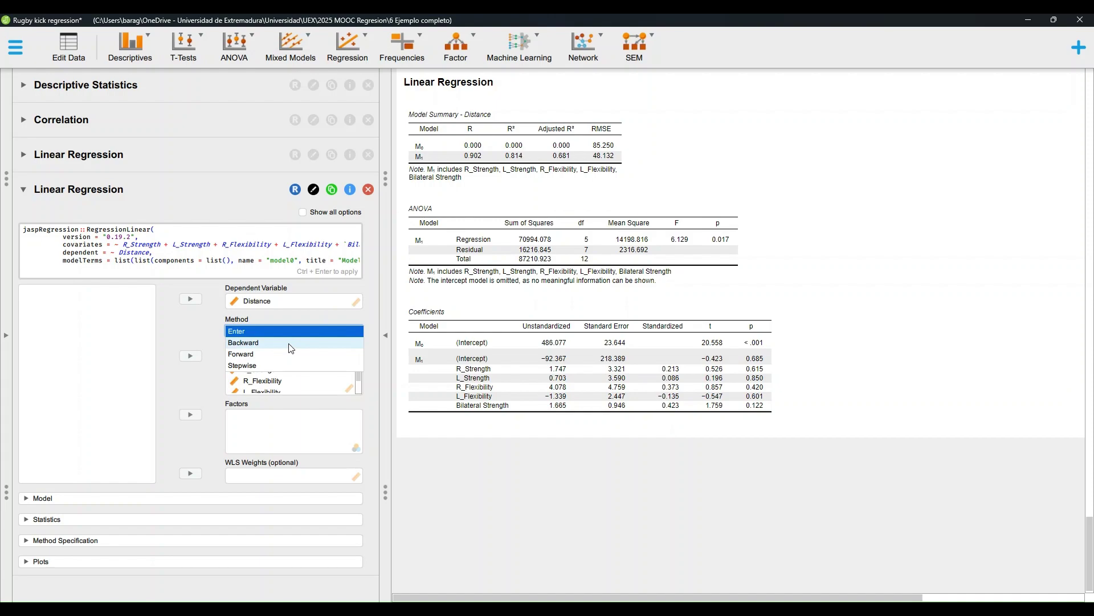
{"action": "left_click", "coordinate": [290, 344]}
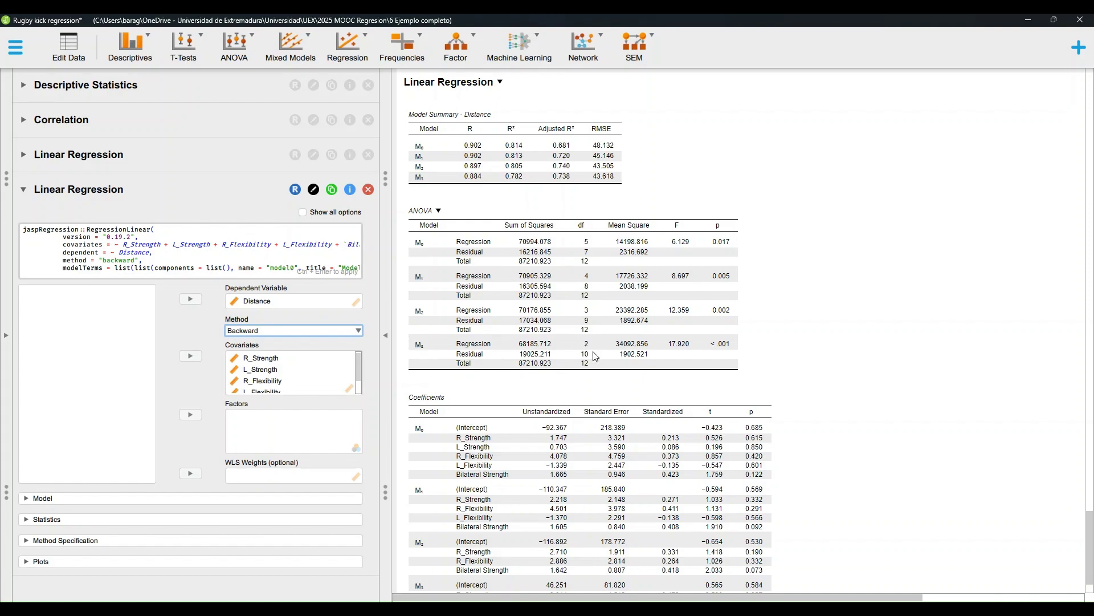
{"action": "scroll", "coordinate": [587, 347], "scroll_direction": "down", "scroll_amount": 1}
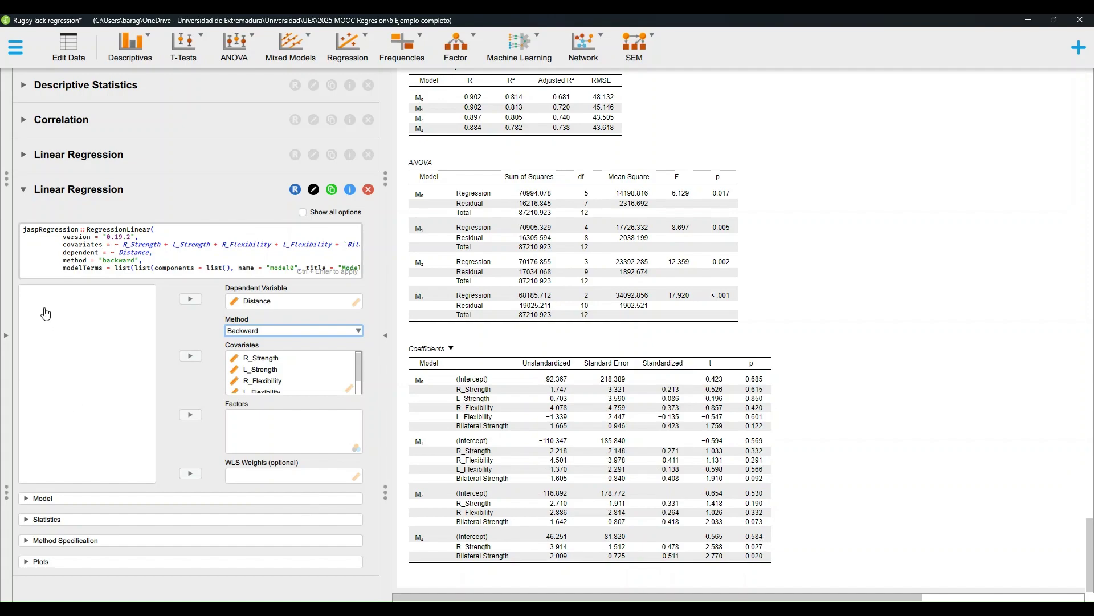
Exclude the intercept from the new regression model and check the recalculated result tables
{"action": "left_click", "coordinate": [51, 499]}
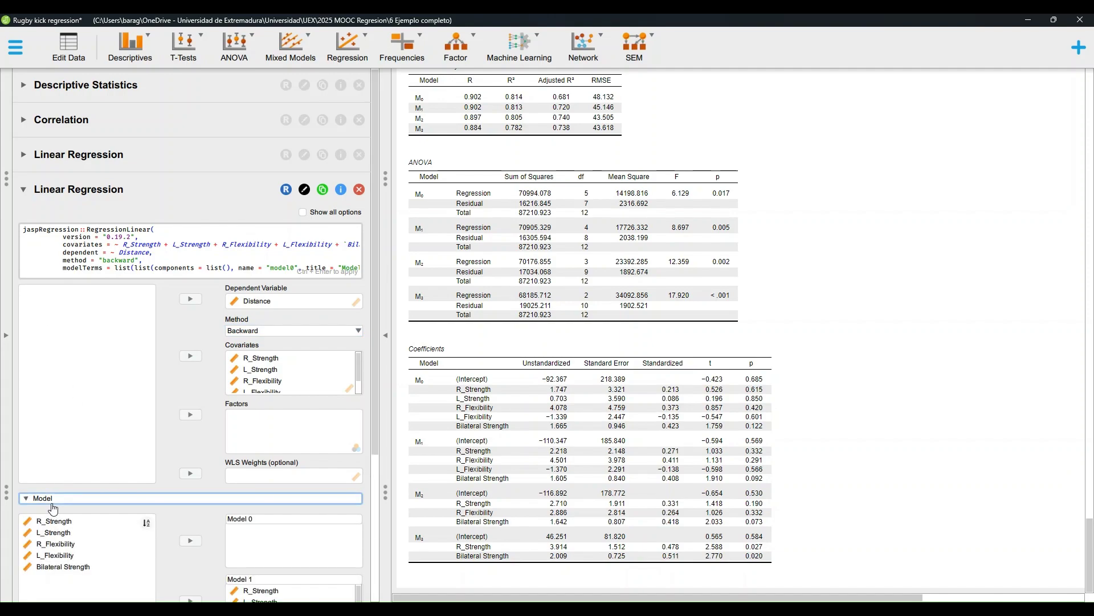
{"action": "scroll", "coordinate": [154, 440], "scroll_direction": "down", "scroll_amount": 5}
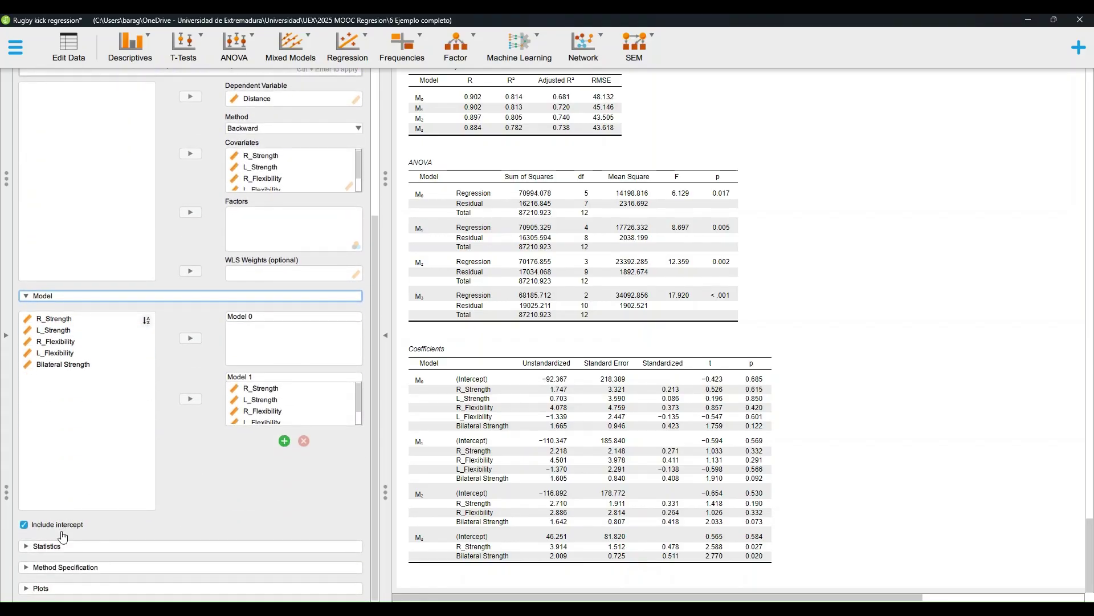
{"action": "left_click", "coordinate": [24, 525]}
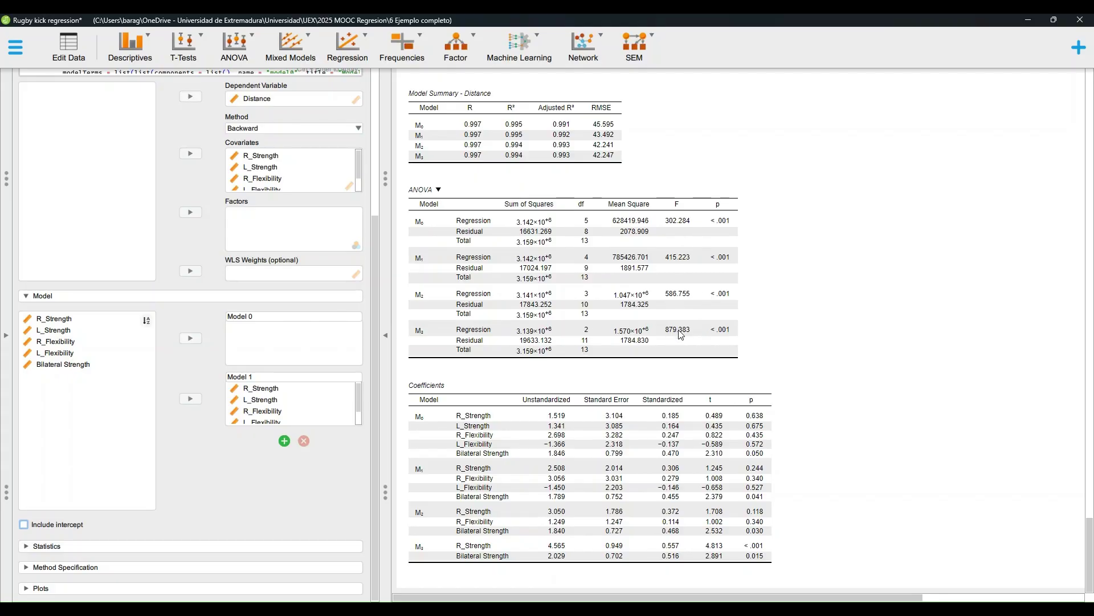
{"action": "scroll", "coordinate": [762, 366], "scroll_direction": "up", "scroll_amount": 2}
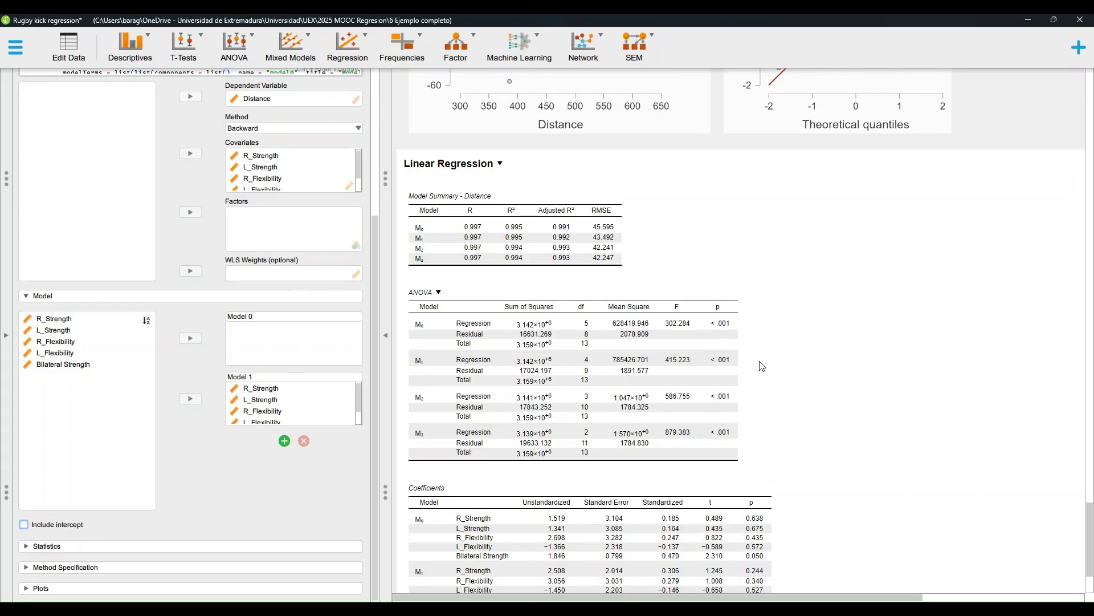
{"action": "scroll", "coordinate": [762, 366], "scroll_direction": "down", "scroll_amount": 2}
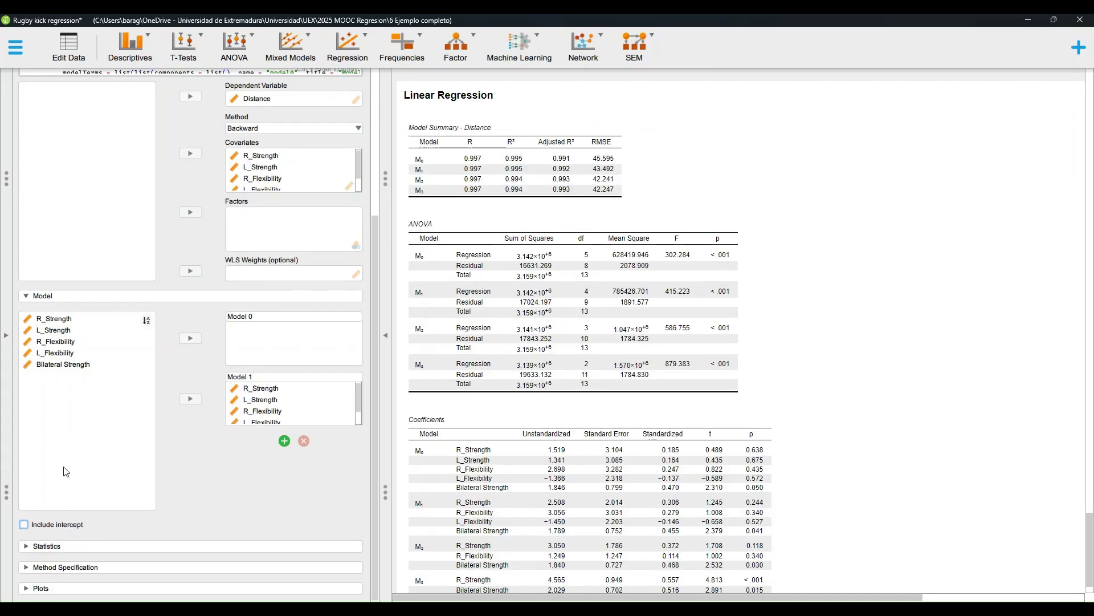
Add R squared change, F change, AIC and BIC, and Durbin-Watson to the new regression's model summary
{"action": "left_click", "coordinate": [54, 552]}
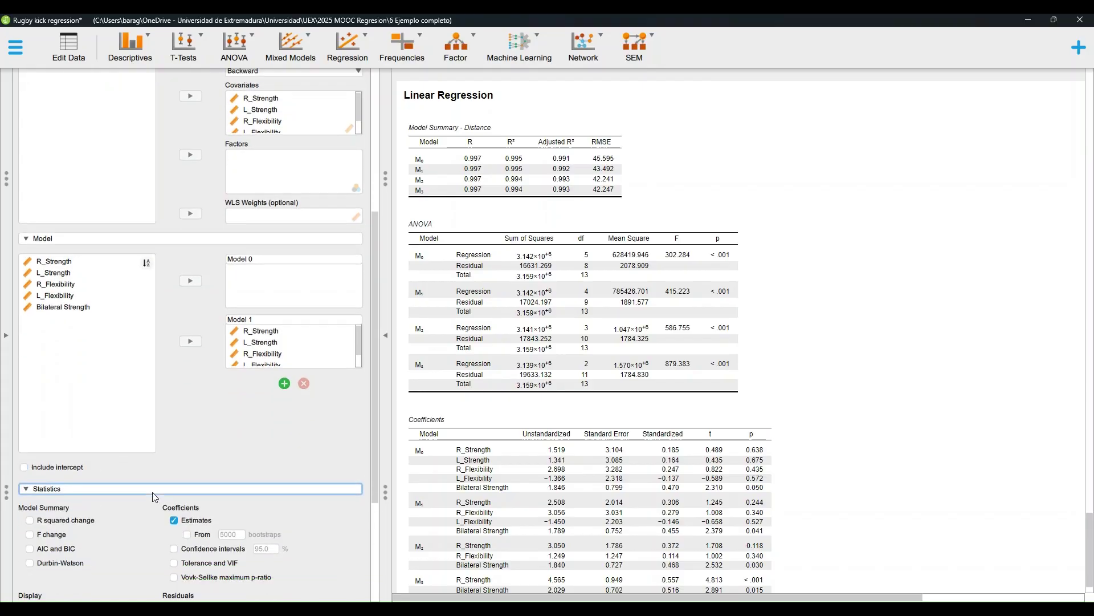
{"action": "left_click", "coordinate": [30, 425]}
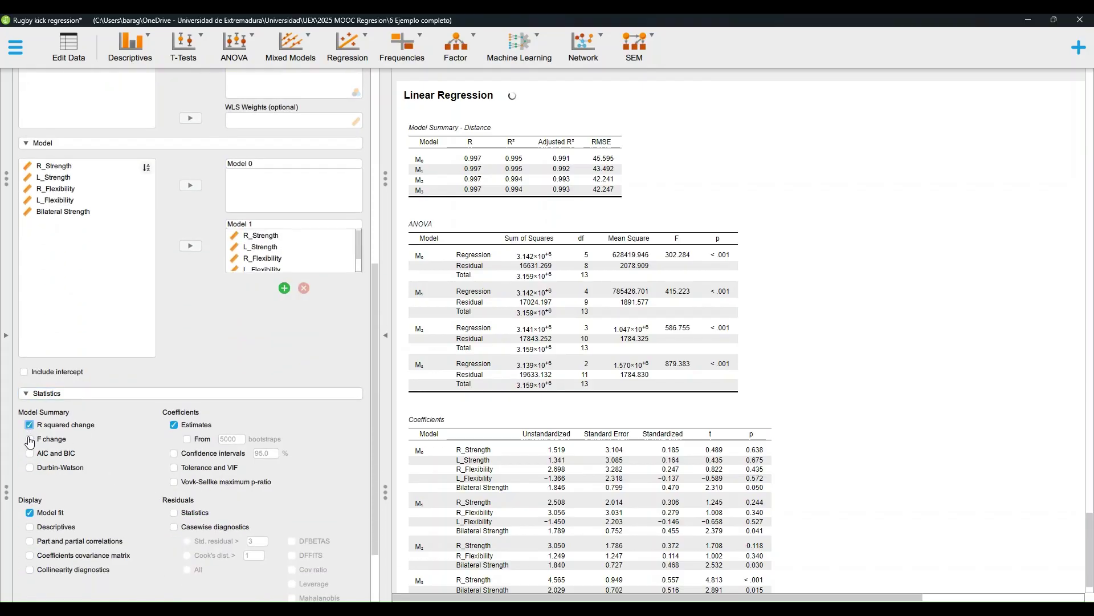
{"action": "left_click", "coordinate": [29, 440]}
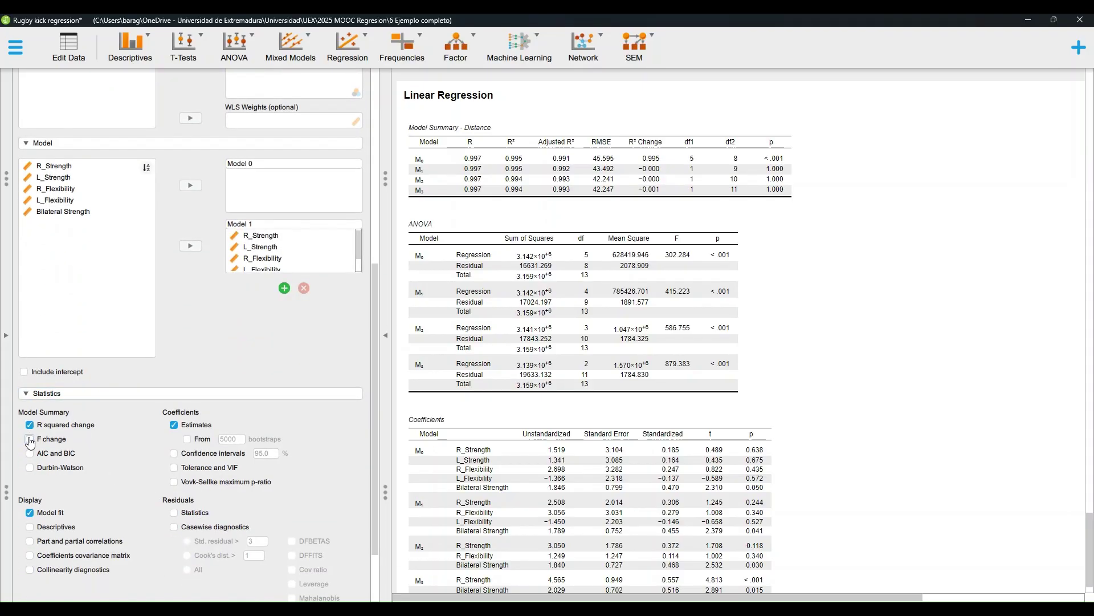
{"action": "left_click", "coordinate": [33, 454]}
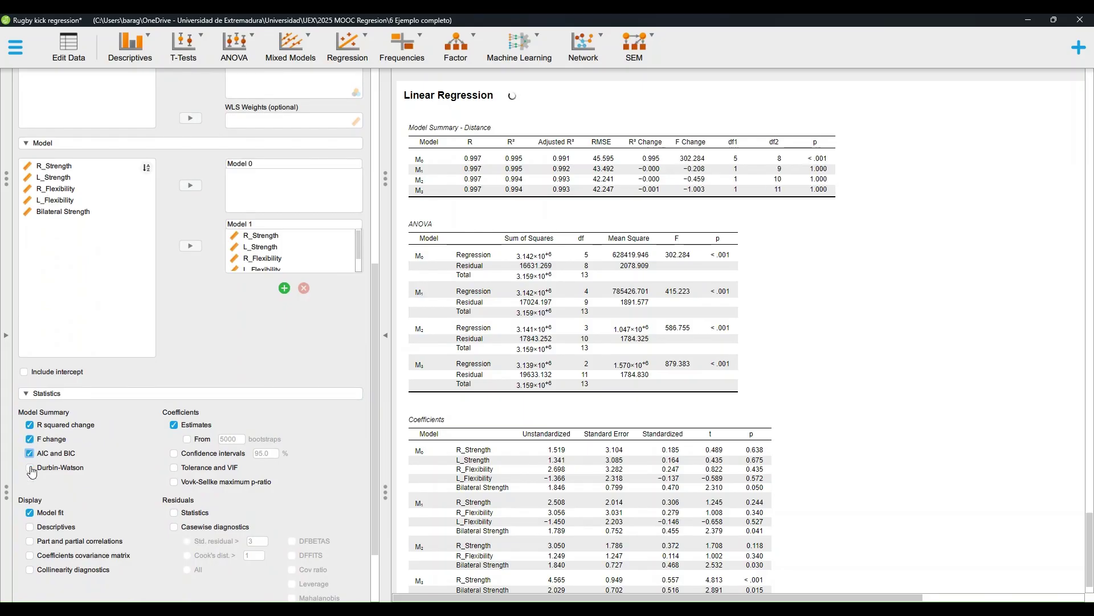
{"action": "left_click", "coordinate": [32, 471]}
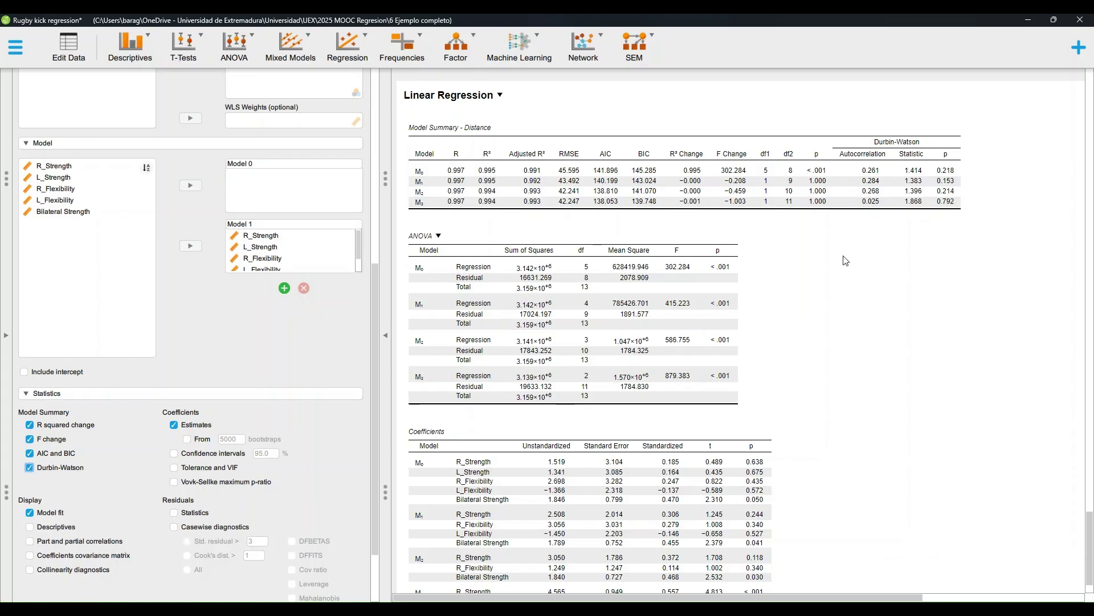
Add residuals statistics and collinearity diagnostics to the new regression and examine the resulting tables
{"action": "scroll", "coordinate": [143, 460], "scroll_direction": "down", "scroll_amount": 3}
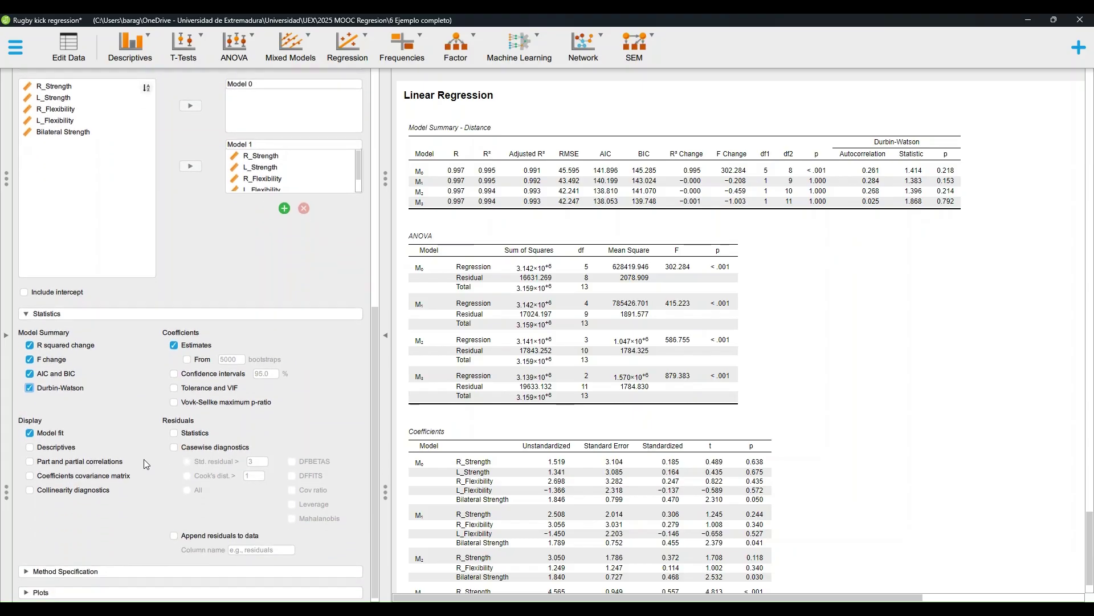
{"action": "left_click", "coordinate": [174, 435]}
{"action": "left_click", "coordinate": [30, 490]}
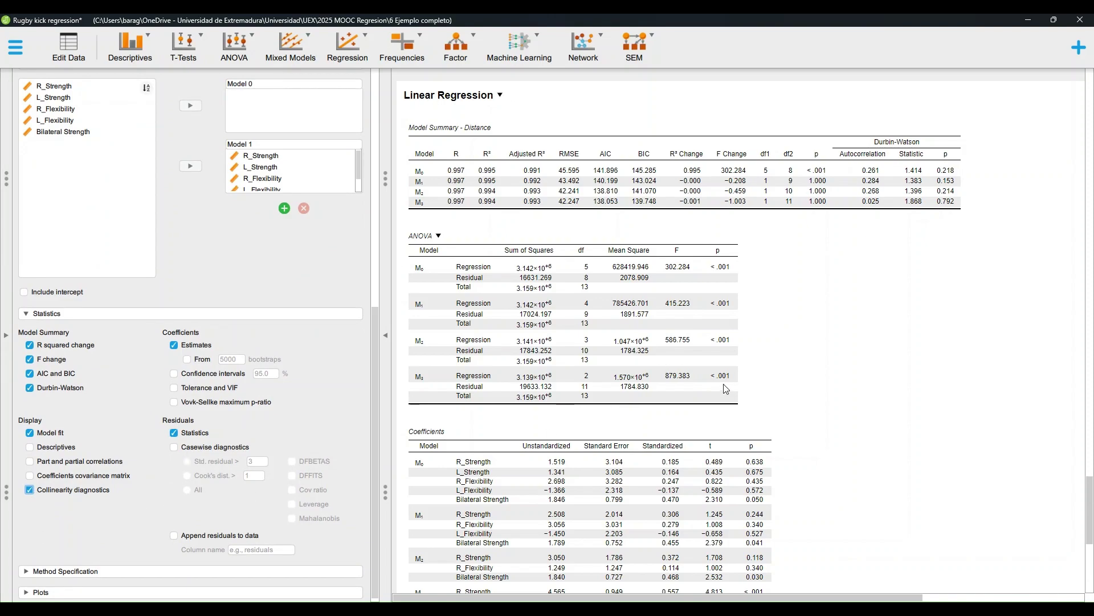
{"action": "scroll", "coordinate": [825, 318], "scroll_direction": "down", "scroll_amount": 5}
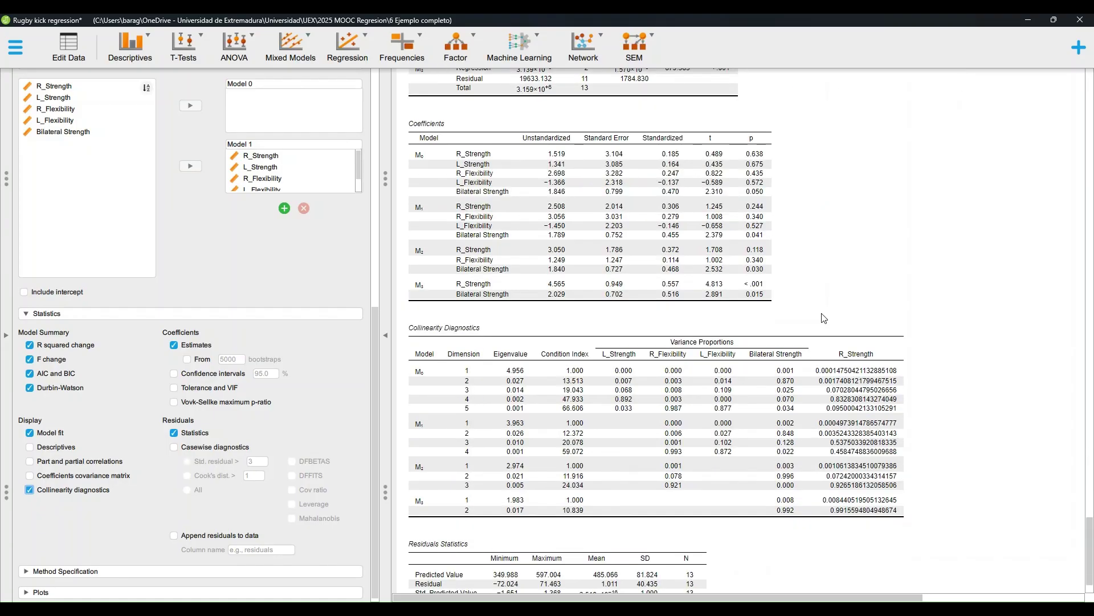
{"action": "scroll", "coordinate": [824, 318], "scroll_direction": "down", "scroll_amount": 1}
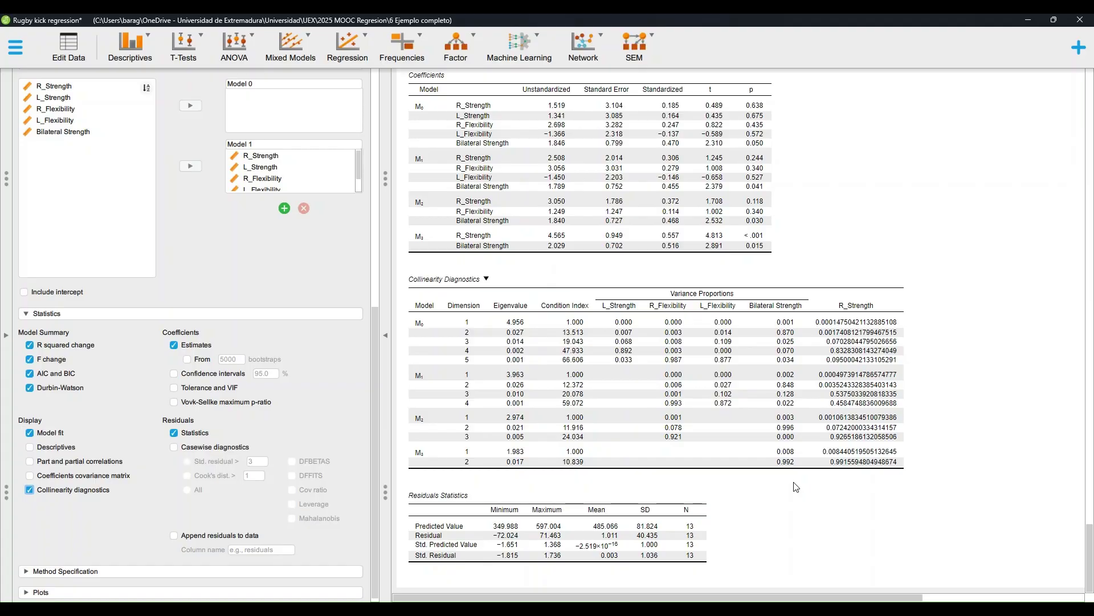
Add the residuals vs. dependent plot and the Q-Q plot of standardized residuals to the new regression and examine both
{"action": "scroll", "coordinate": [797, 487], "scroll_direction": "up", "scroll_amount": 3}
{"action": "scroll", "coordinate": [797, 486], "scroll_direction": "up", "scroll_amount": 10}
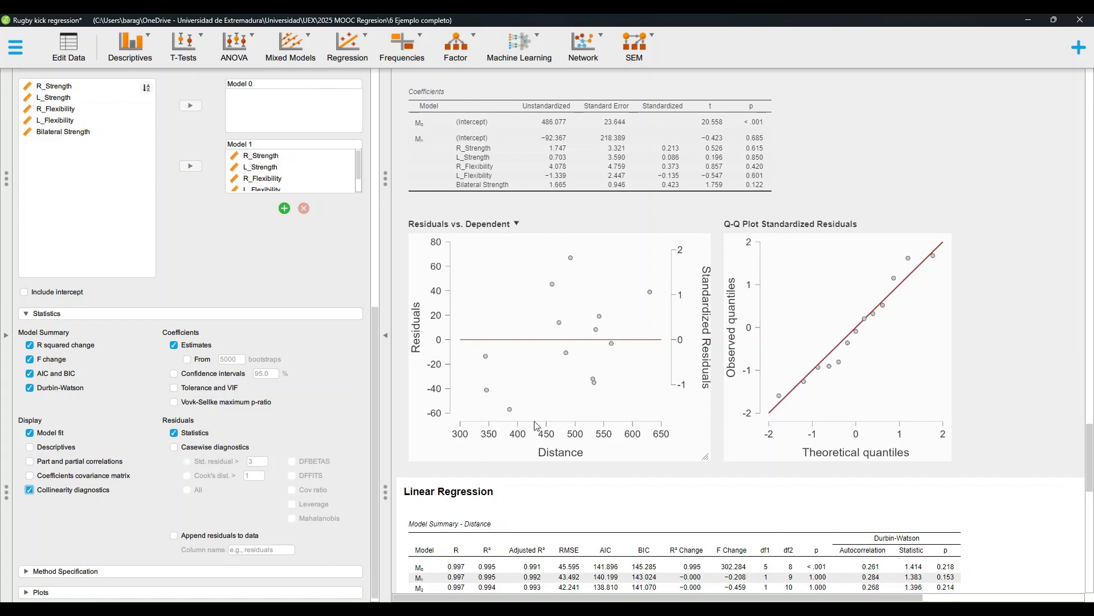
{"action": "left_click", "coordinate": [98, 572]}
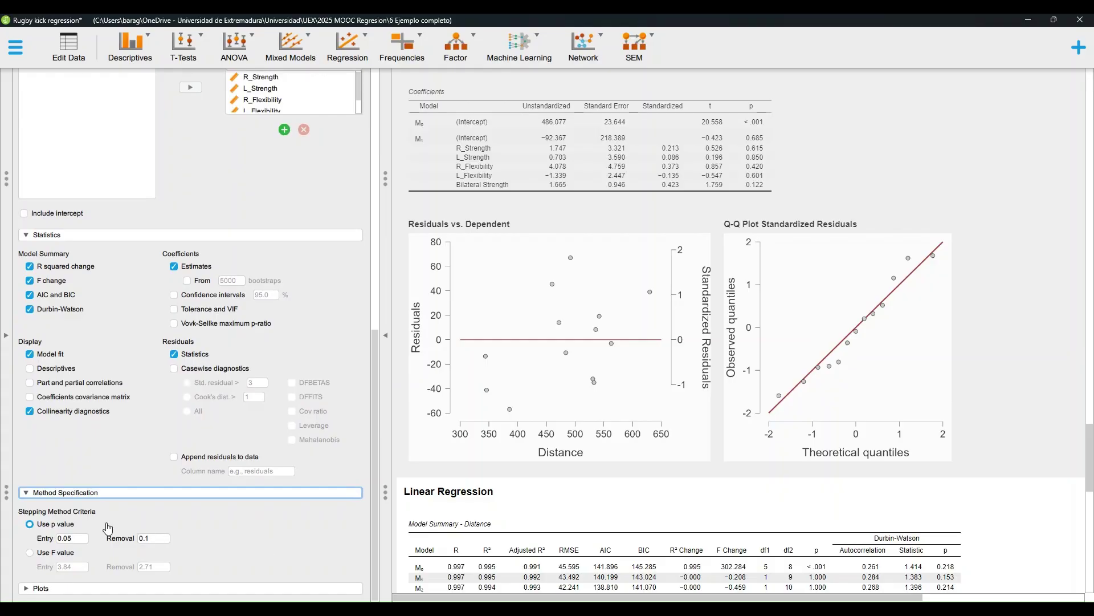
{"action": "left_click", "coordinate": [80, 590]}
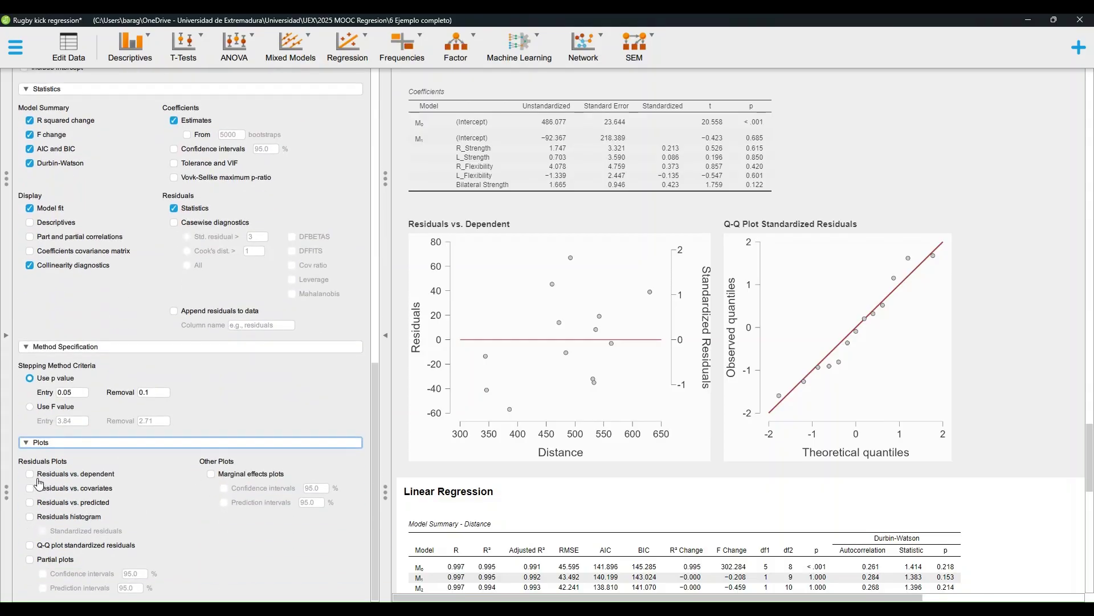
{"action": "left_click", "coordinate": [30, 475]}
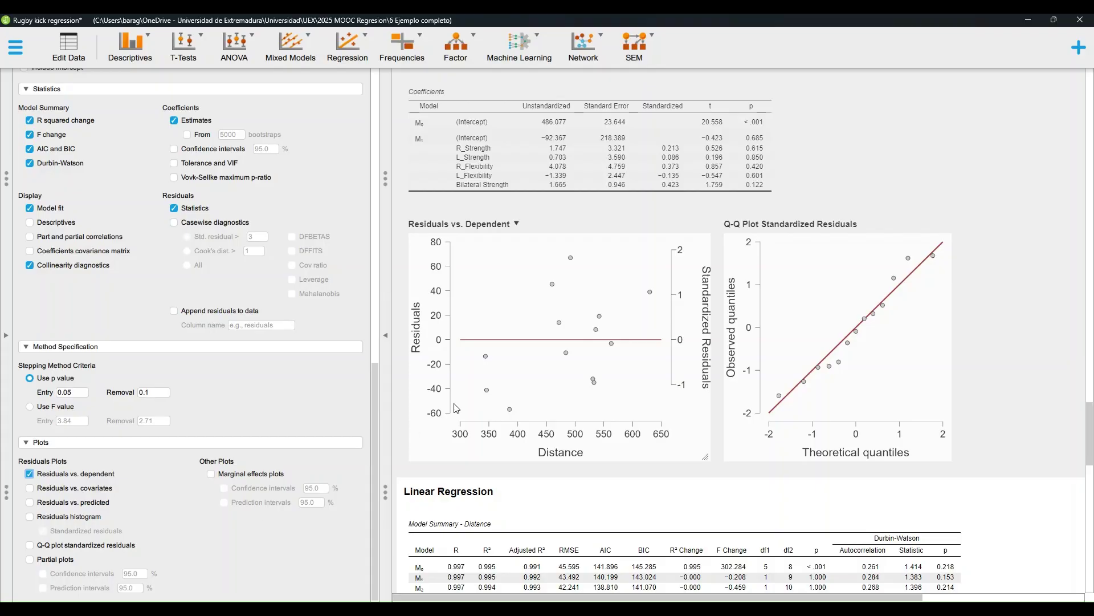
{"action": "left_click", "coordinate": [86, 549]}
{"action": "scroll", "coordinate": [647, 148], "scroll_direction": "down", "scroll_amount": 10}
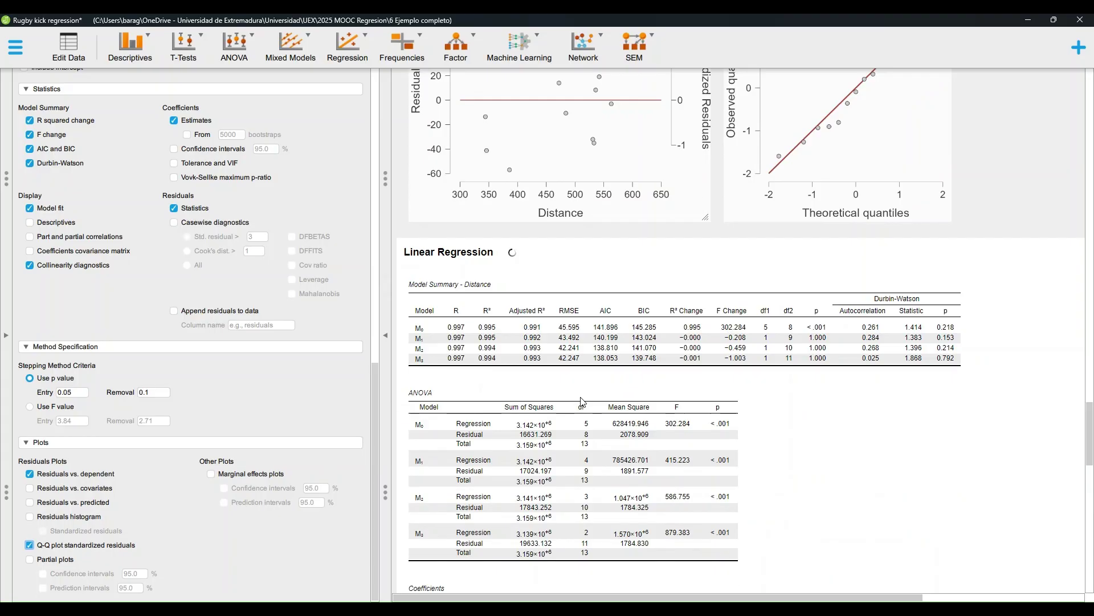
{"action": "scroll", "coordinate": [631, 319], "scroll_direction": "down", "scroll_amount": 6}
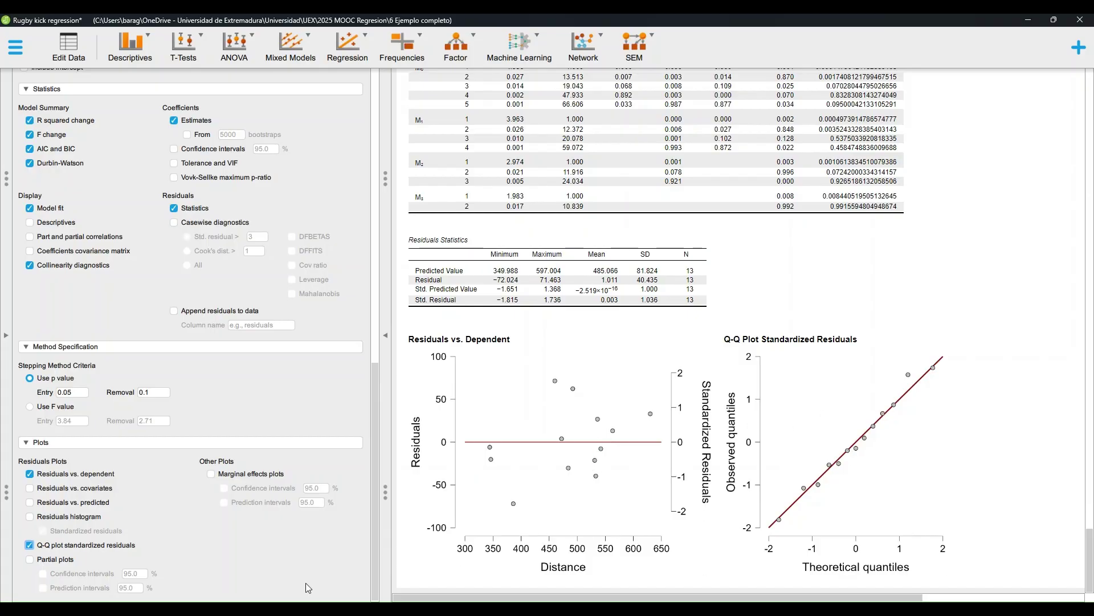
Review the backward regression's coefficients, model summary and ANOVA tables, comparing the successive models
{"action": "scroll", "coordinate": [244, 552], "scroll_direction": "up", "scroll_amount": 3}
{"action": "scroll", "coordinate": [244, 552], "scroll_direction": "up", "scroll_amount": 10}
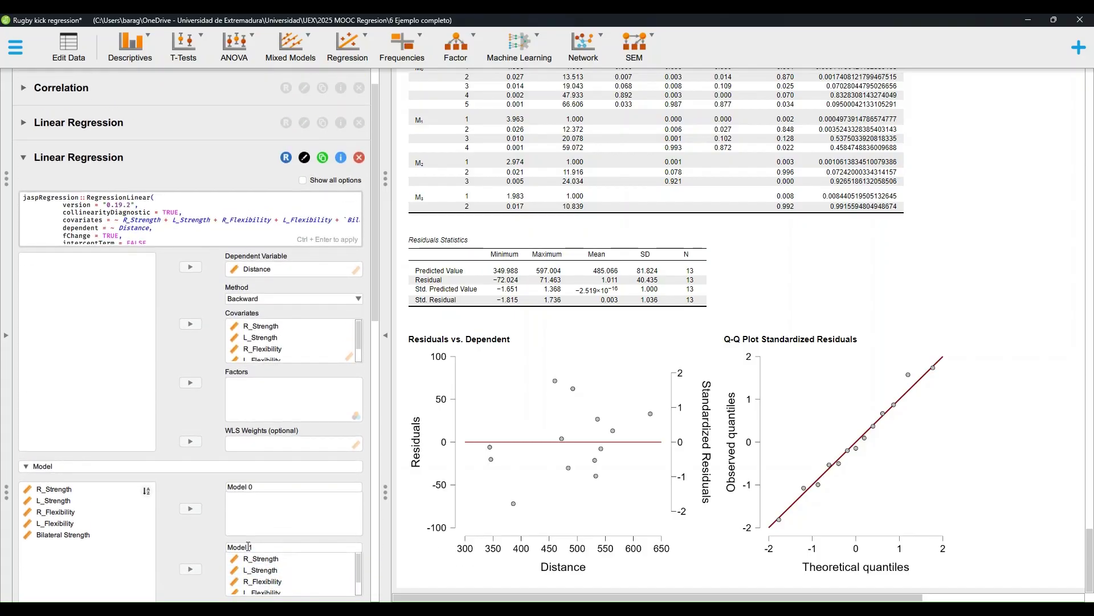
{"action": "scroll", "coordinate": [623, 260], "scroll_direction": "up", "scroll_amount": 6}
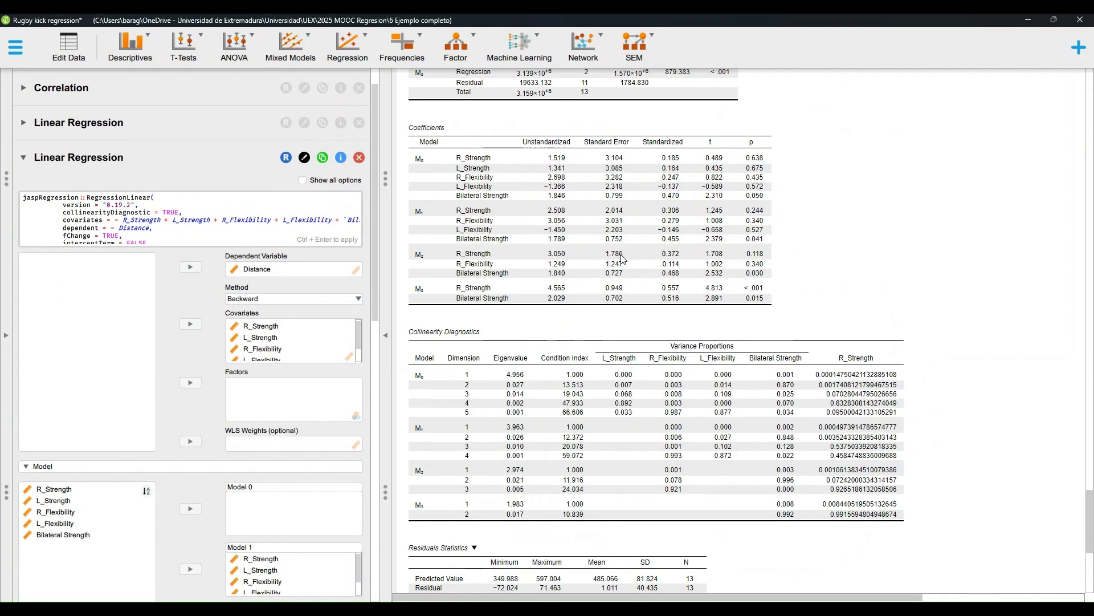
{"action": "scroll", "coordinate": [623, 259], "scroll_direction": "up", "scroll_amount": 15}
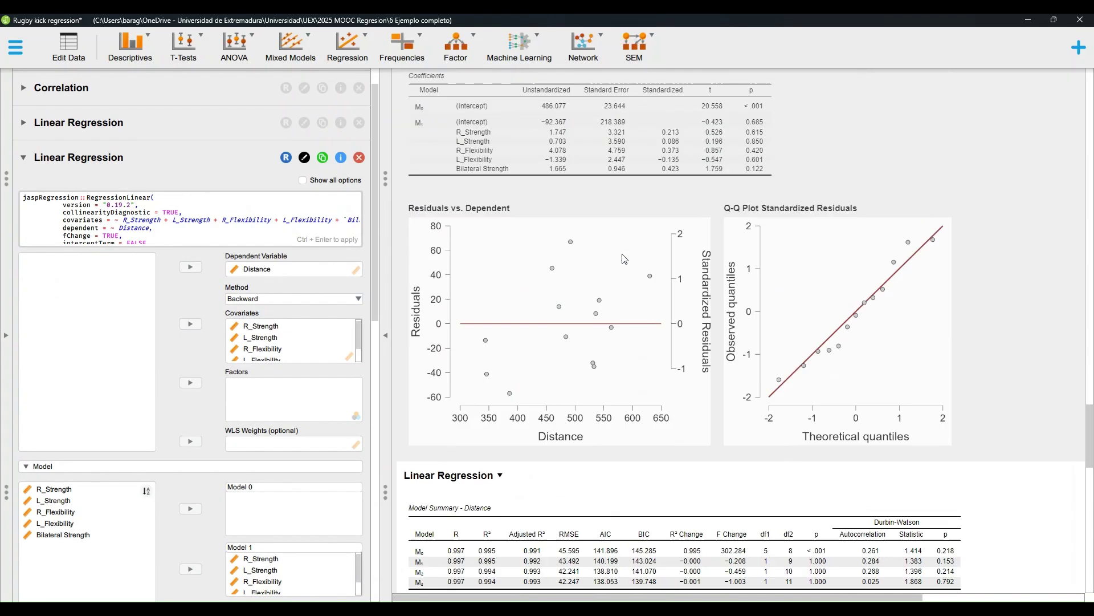
{"action": "scroll", "coordinate": [624, 259], "scroll_direction": "down", "scroll_amount": 7}
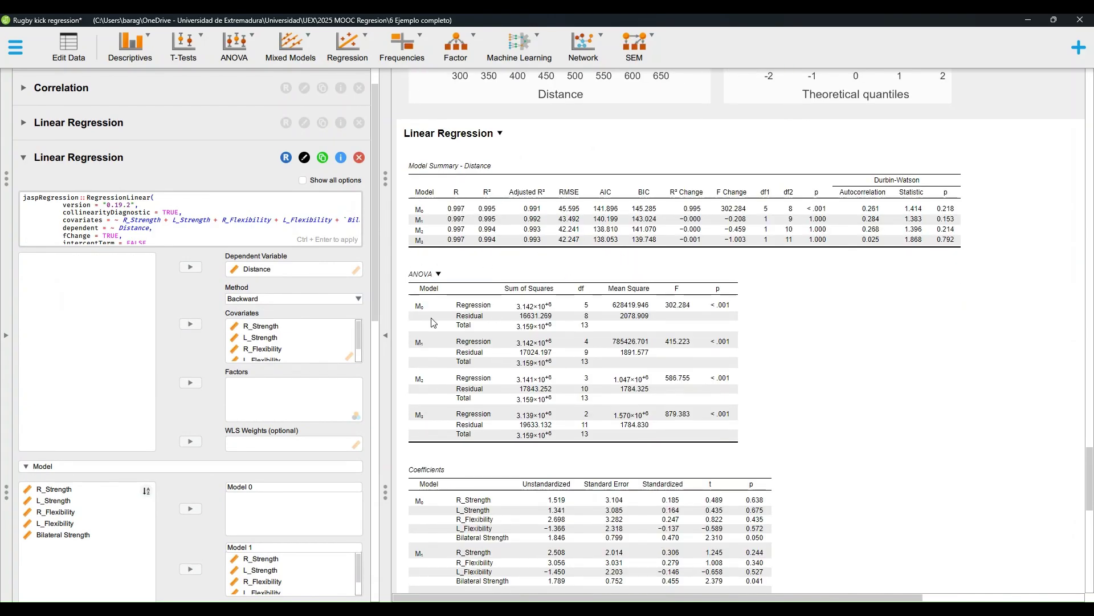
{"action": "scroll", "coordinate": [456, 355], "scroll_direction": "down", "scroll_amount": 2}
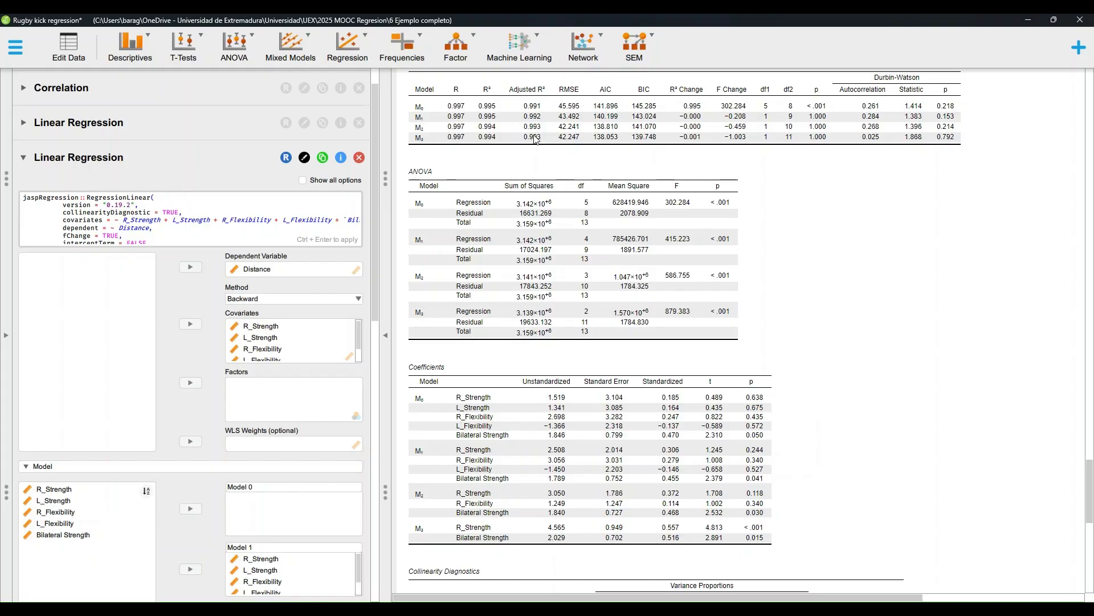
Change the regression method to Forward and examine the recalculated model summary, ANOVA and coefficients tables
{"action": "left_click", "coordinate": [290, 305]}
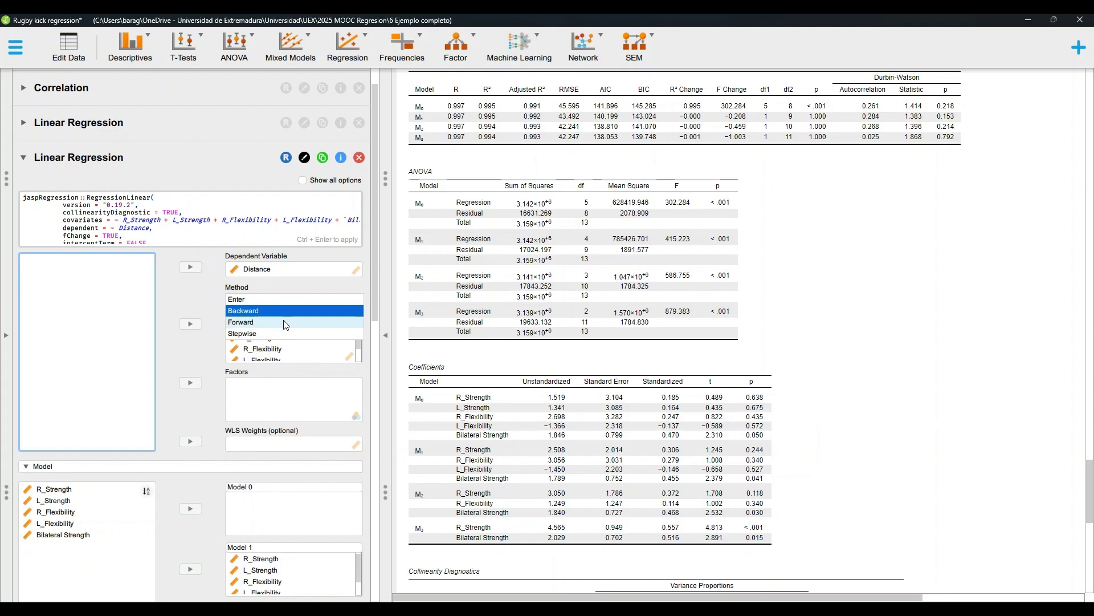
{"action": "left_click", "coordinate": [286, 323]}
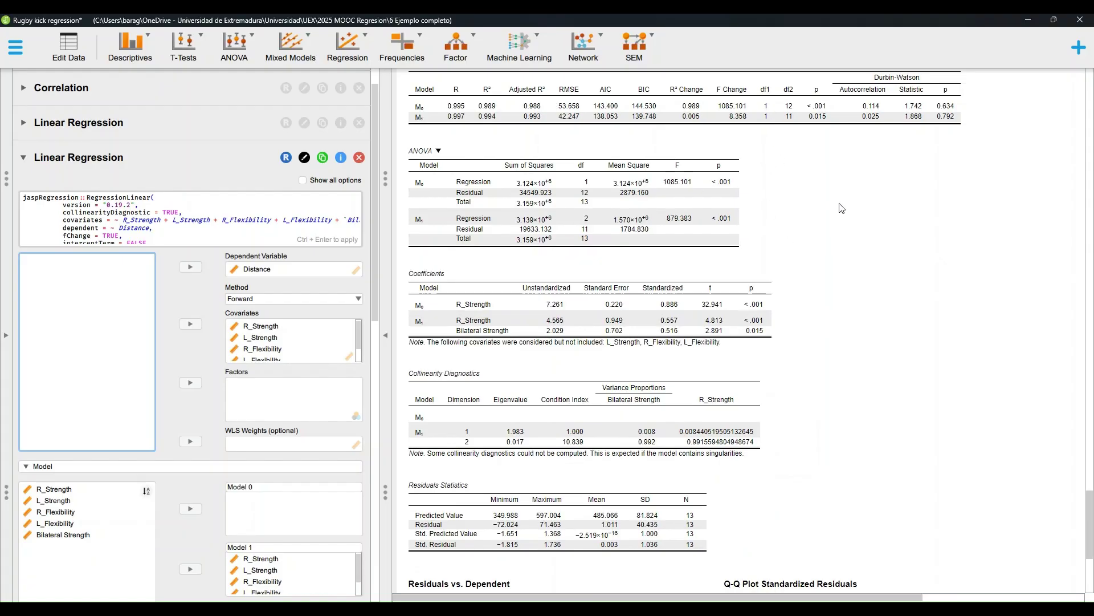
{"action": "scroll", "coordinate": [838, 206], "scroll_direction": "up", "scroll_amount": 1}
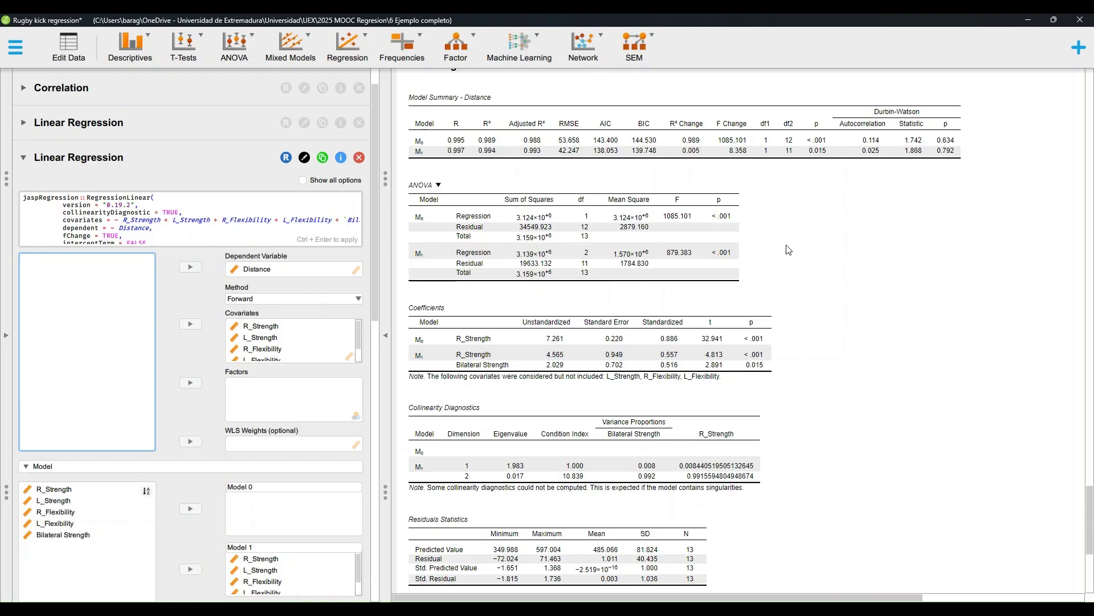
{"action": "scroll", "coordinate": [822, 172], "scroll_direction": "down", "scroll_amount": 1}
{"action": "scroll", "coordinate": [822, 172], "scroll_direction": "down", "scroll_amount": 1}
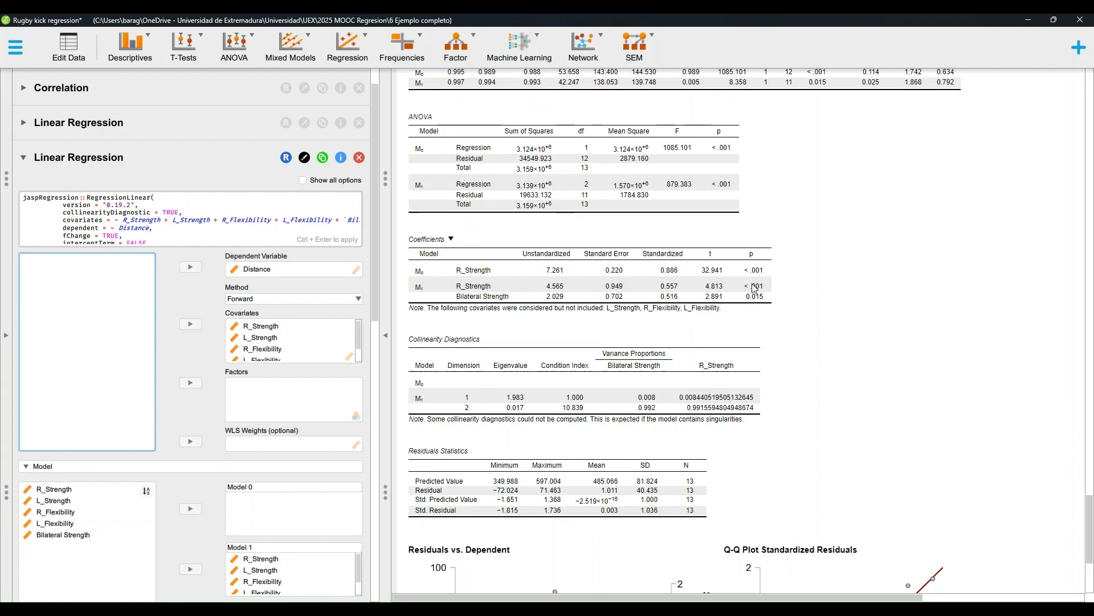
Try including the intercept in the forward regression, examine the recalculated tables, and exclude the intercept again
{"action": "scroll", "coordinate": [169, 459], "scroll_direction": "down", "scroll_amount": 5}
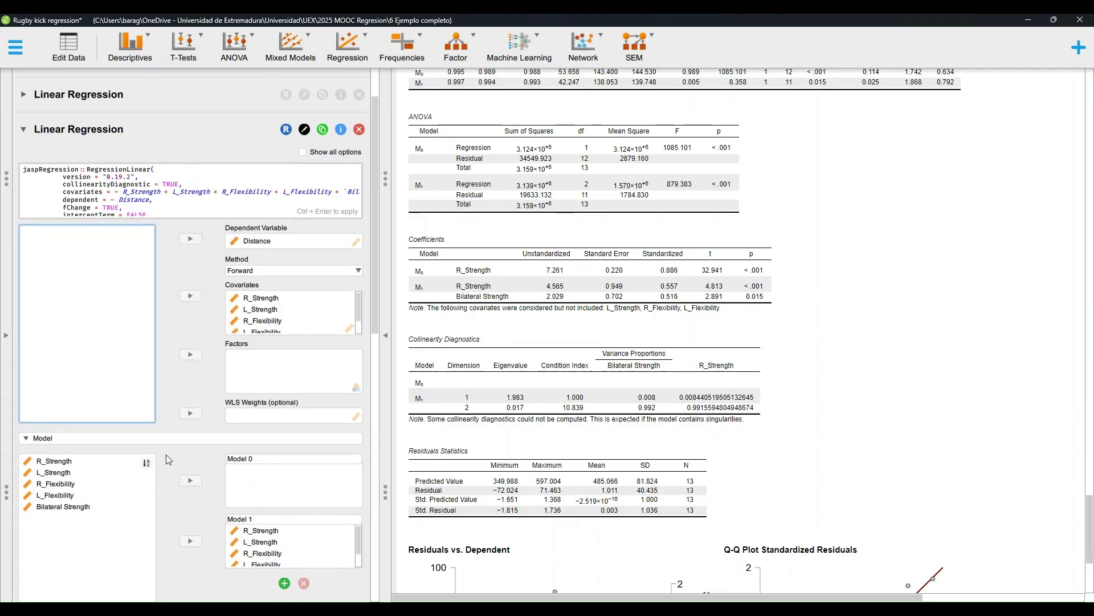
{"action": "left_click", "coordinate": [24, 542]}
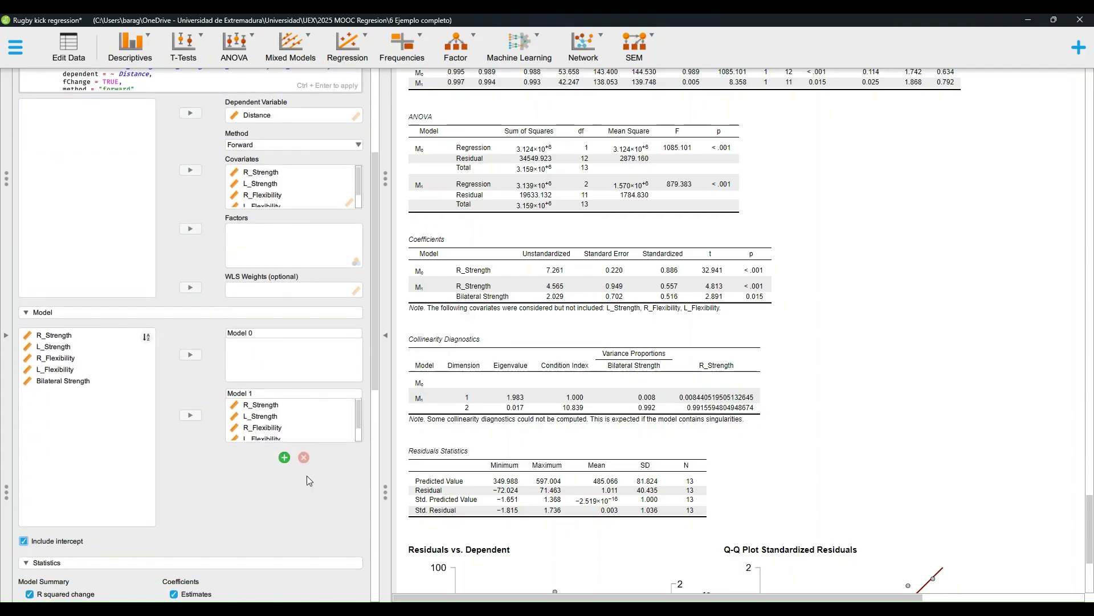
{"action": "scroll", "coordinate": [330, 483], "scroll_direction": "up", "scroll_amount": 5}
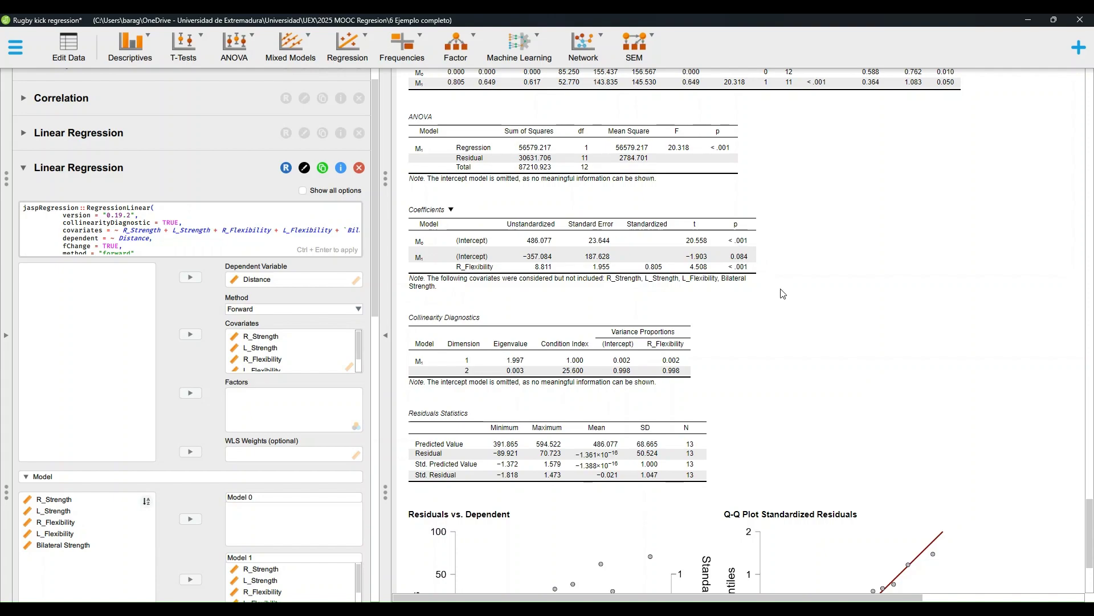
{"action": "scroll", "coordinate": [233, 473], "scroll_direction": "down", "scroll_amount": 3}
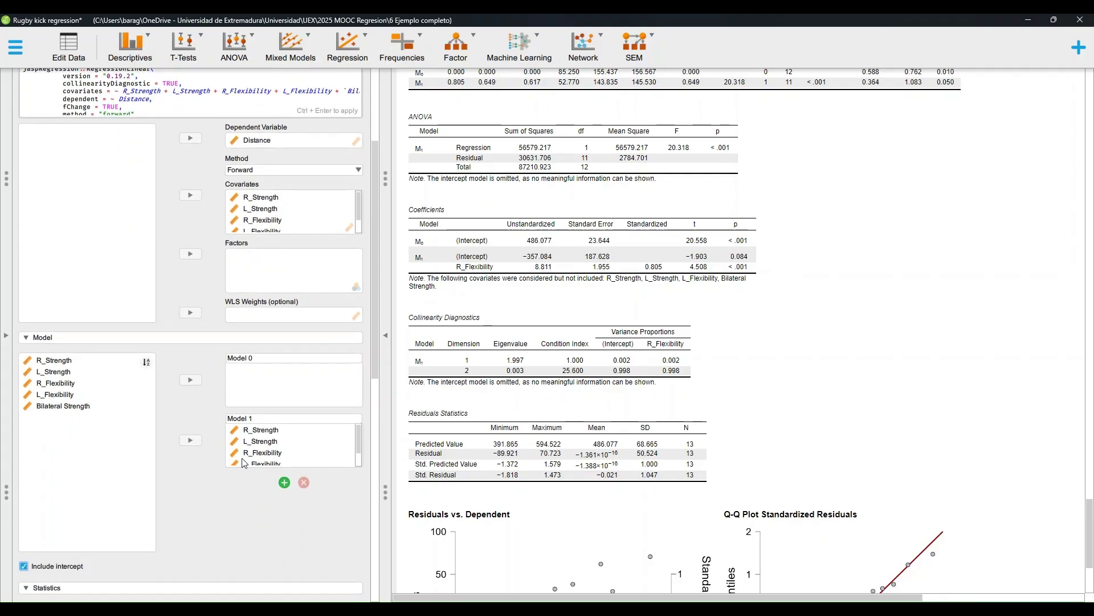
{"action": "scroll", "coordinate": [582, 310], "scroll_direction": "up", "scroll_amount": 3}
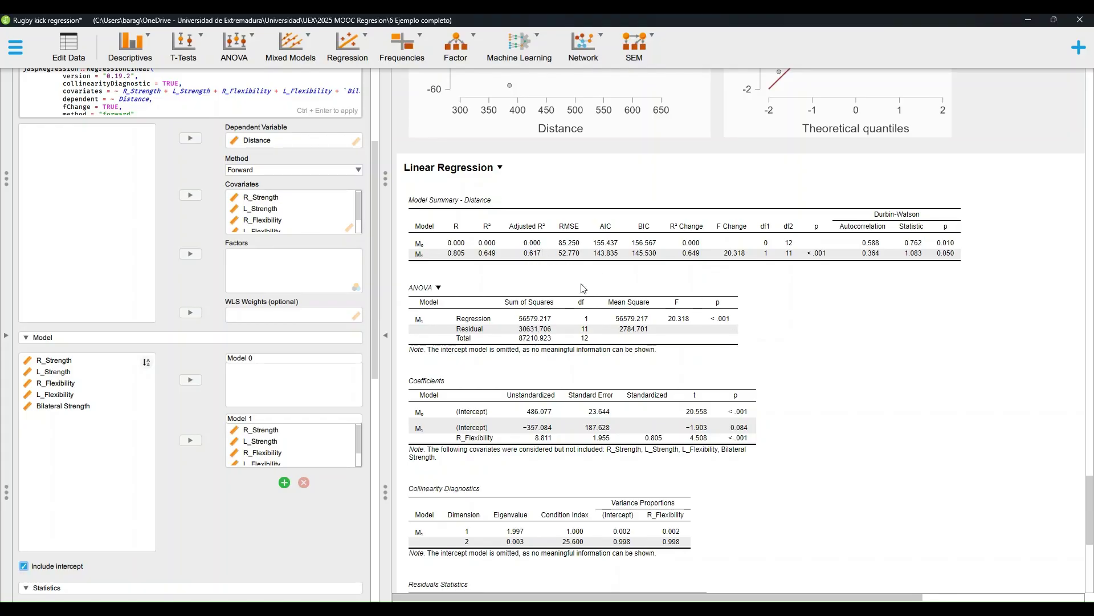
{"action": "left_click", "coordinate": [25, 566]}
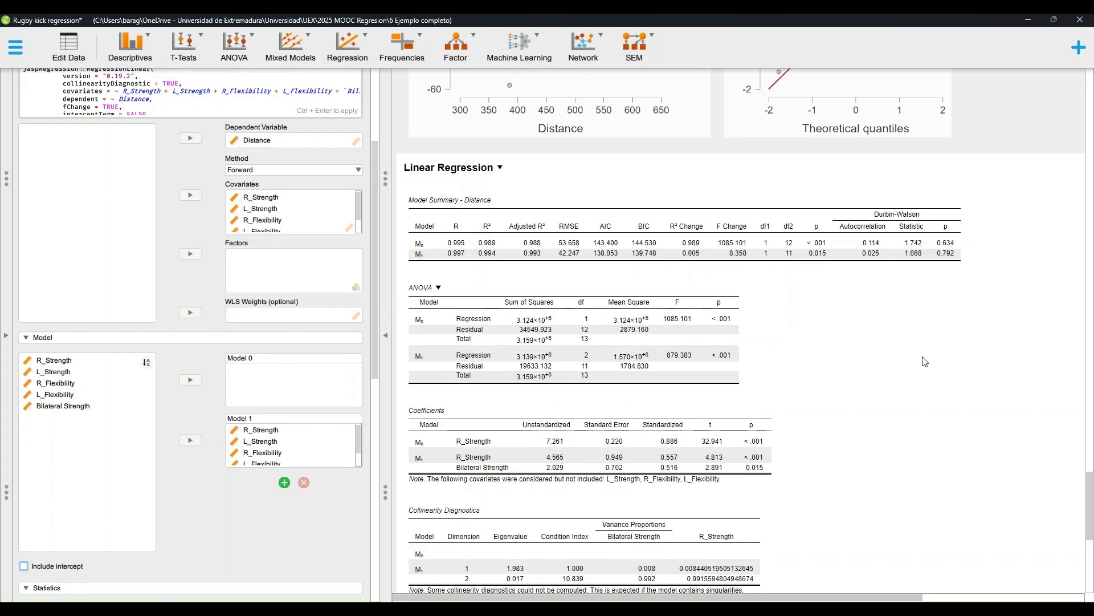
Examine the forward regression's model summary, ANOVA, coefficients, collinearity diagnostics and residuals statistics tables together with its residual plots
{"action": "scroll", "coordinate": [898, 358], "scroll_direction": "down", "scroll_amount": 1}
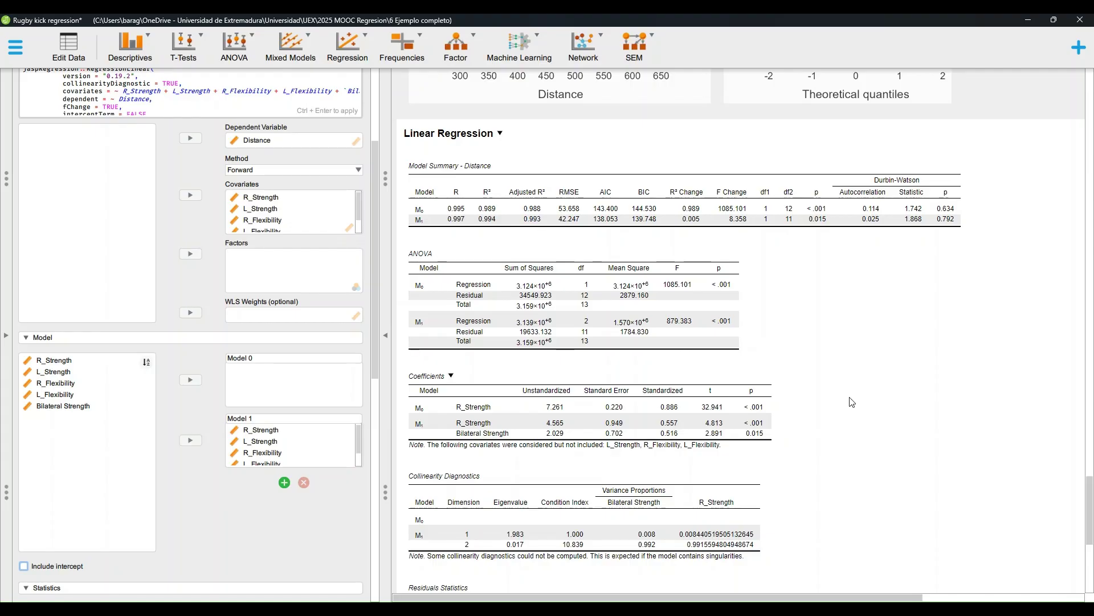
{"action": "scroll", "coordinate": [851, 402], "scroll_direction": "down", "scroll_amount": 1}
{"action": "scroll", "coordinate": [928, 426], "scroll_direction": "down", "scroll_amount": 5}
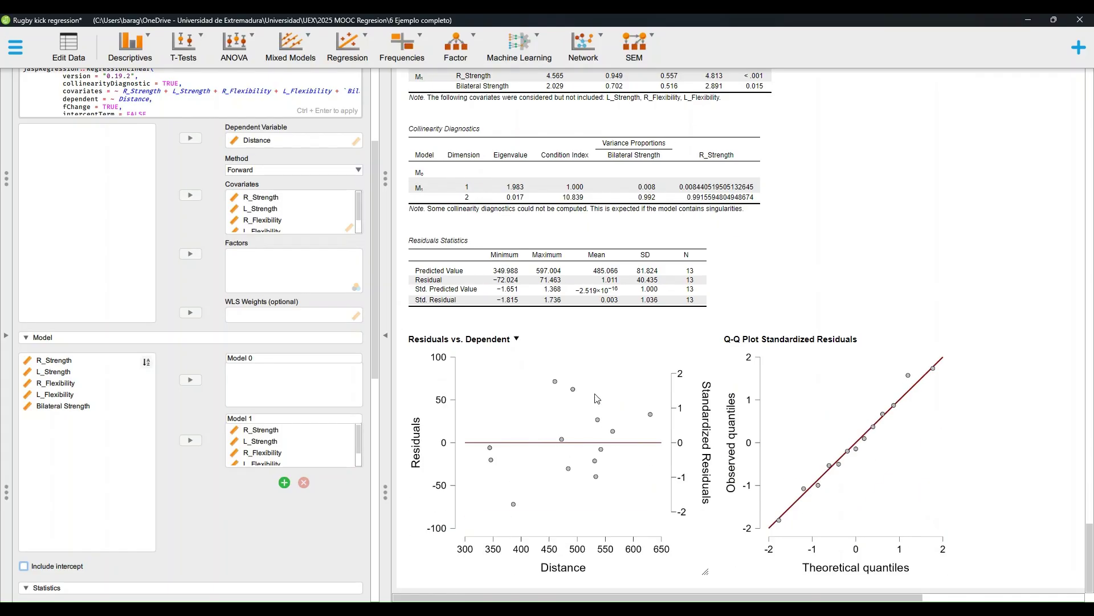
{"action": "scroll", "coordinate": [866, 339], "scroll_direction": "up", "scroll_amount": 4}
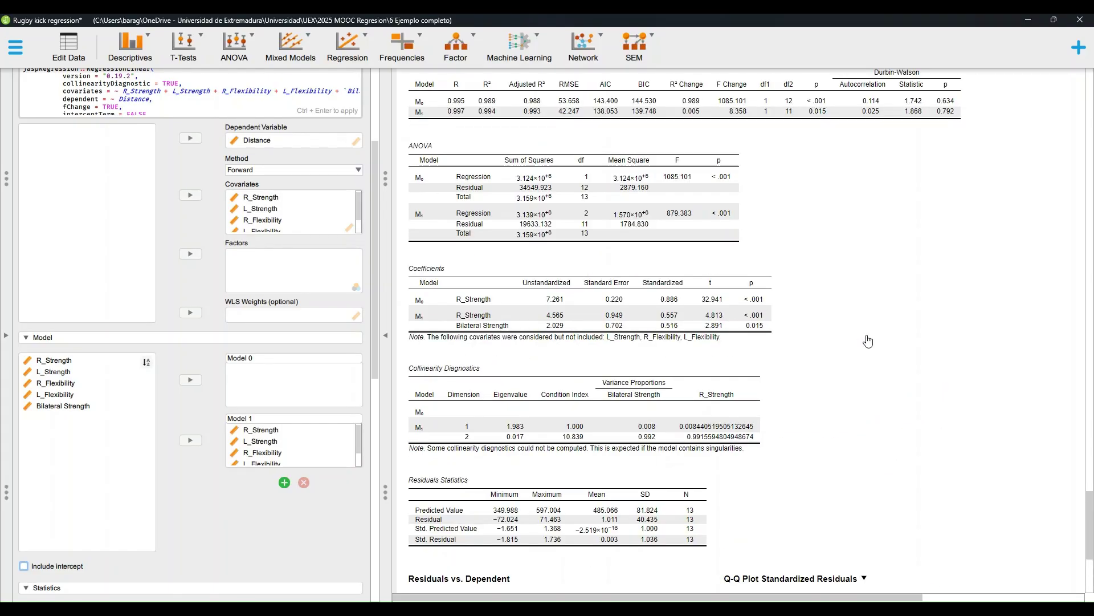
{"action": "scroll", "coordinate": [869, 341], "scroll_direction": "up", "scroll_amount": 2}
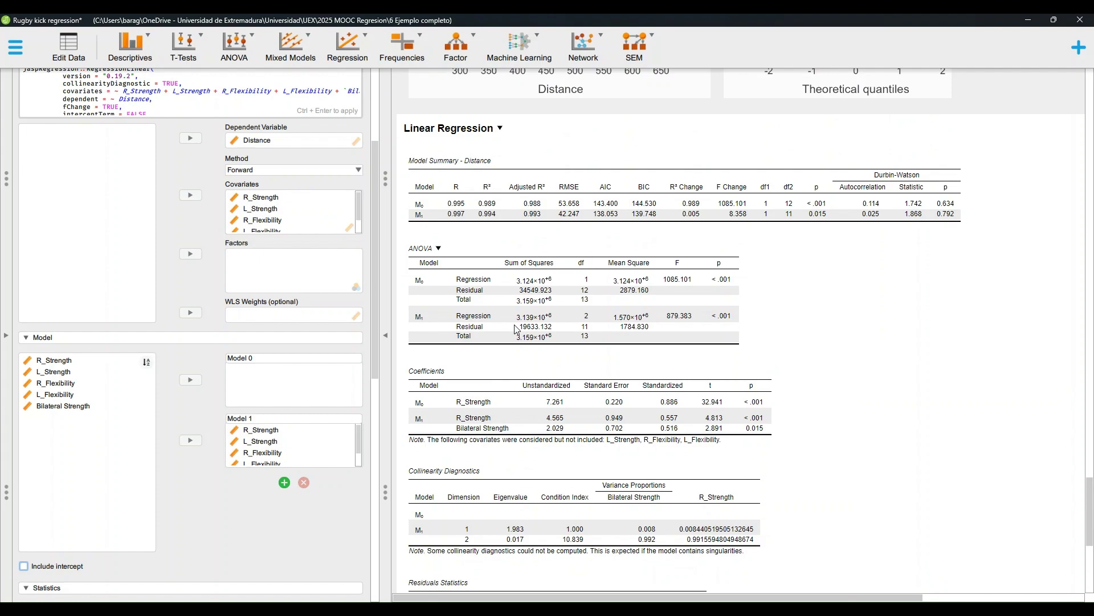
{"action": "scroll", "coordinate": [516, 330], "scroll_direction": "down", "scroll_amount": 6}
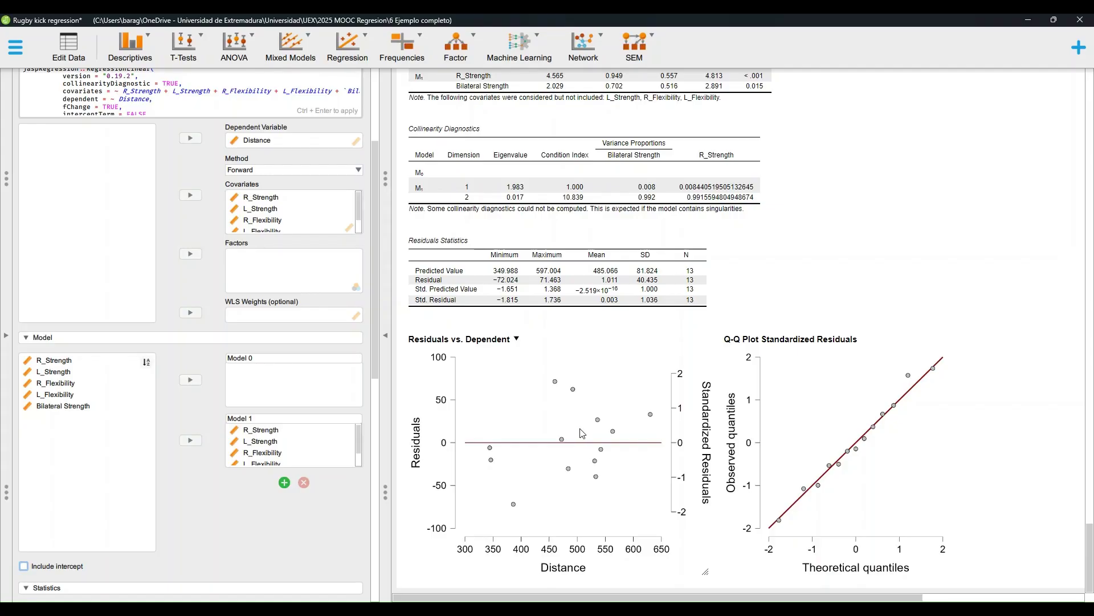
{"action": "scroll", "coordinate": [570, 301], "scroll_direction": "up", "scroll_amount": 5}
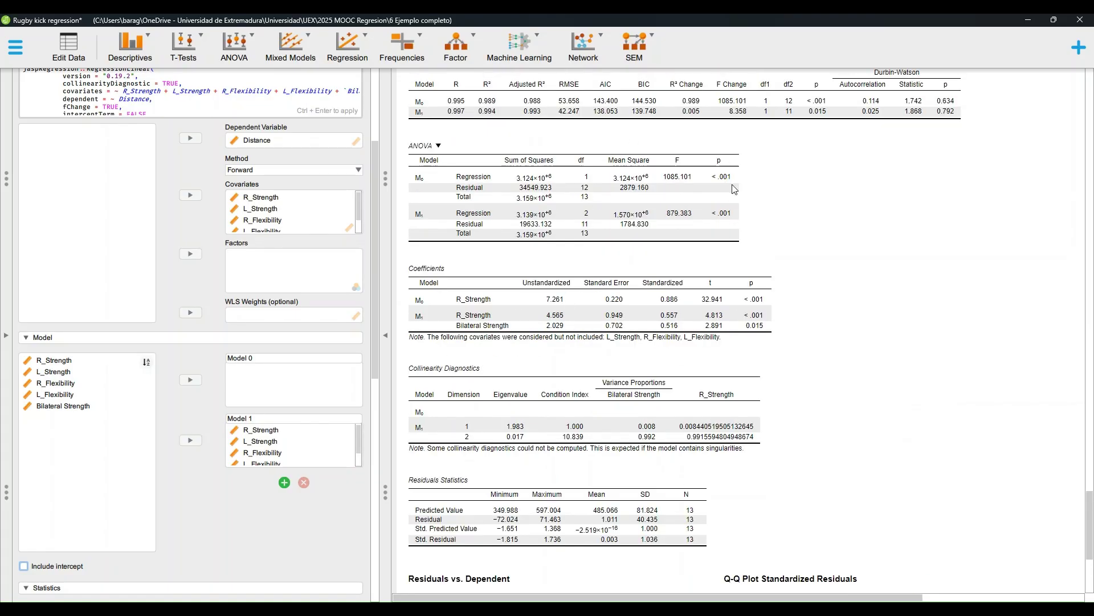
{"action": "scroll", "coordinate": [818, 228], "scroll_direction": "down", "scroll_amount": 5}
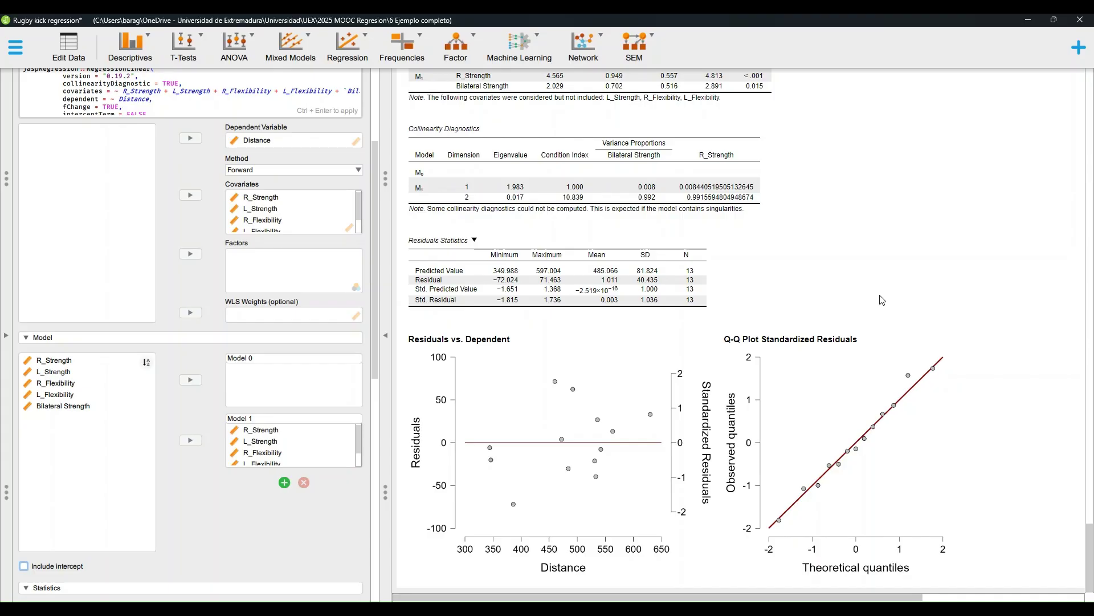
{"action": "scroll", "coordinate": [882, 300], "scroll_direction": "up", "scroll_amount": 5}
{"action": "scroll", "coordinate": [855, 352], "scroll_direction": "down", "scroll_amount": 3}
{"action": "scroll", "coordinate": [198, 336], "scroll_direction": "up", "scroll_amount": 3}
Change the regression method to Stepwise and examine the recalculated result tables, the intercept setting and the stepping method criteria
{"action": "scroll", "coordinate": [198, 336], "scroll_direction": "up", "scroll_amount": 1}
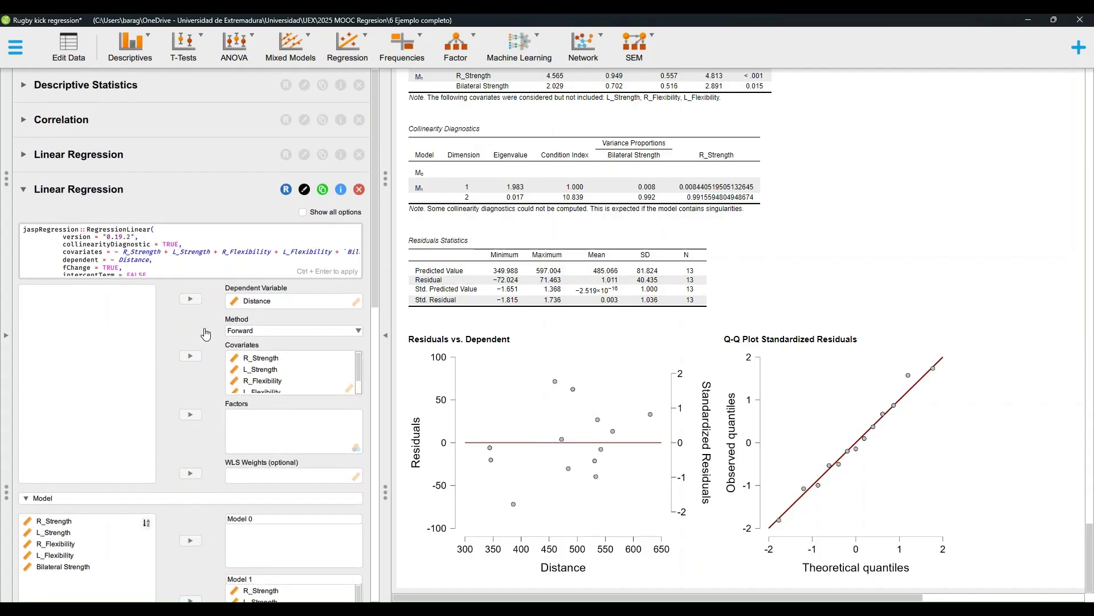
{"action": "left_click", "coordinate": [269, 333]}
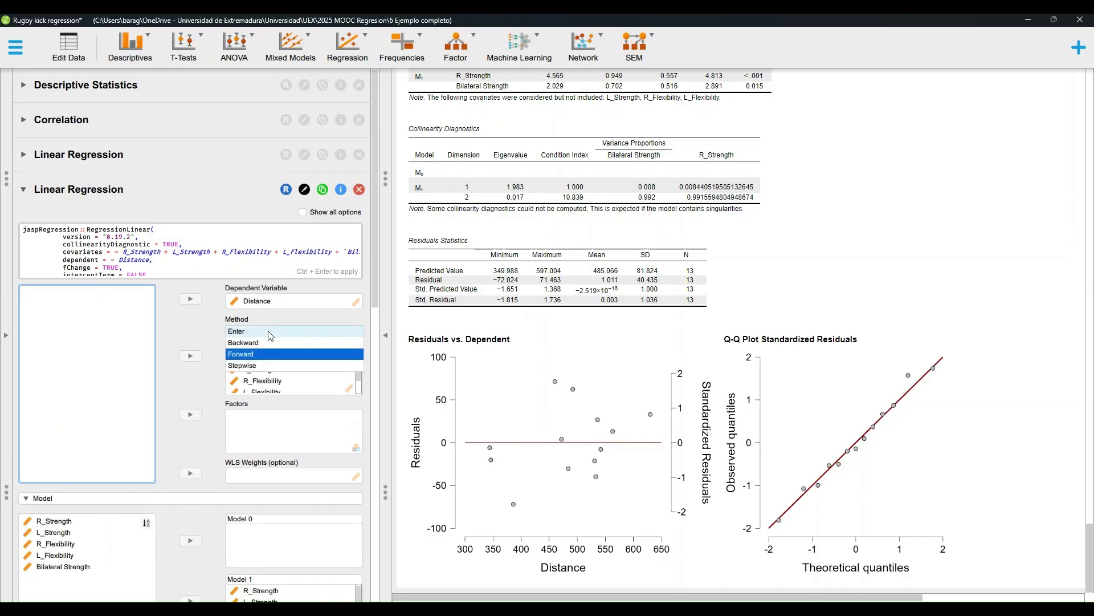
{"action": "left_click", "coordinate": [272, 366]}
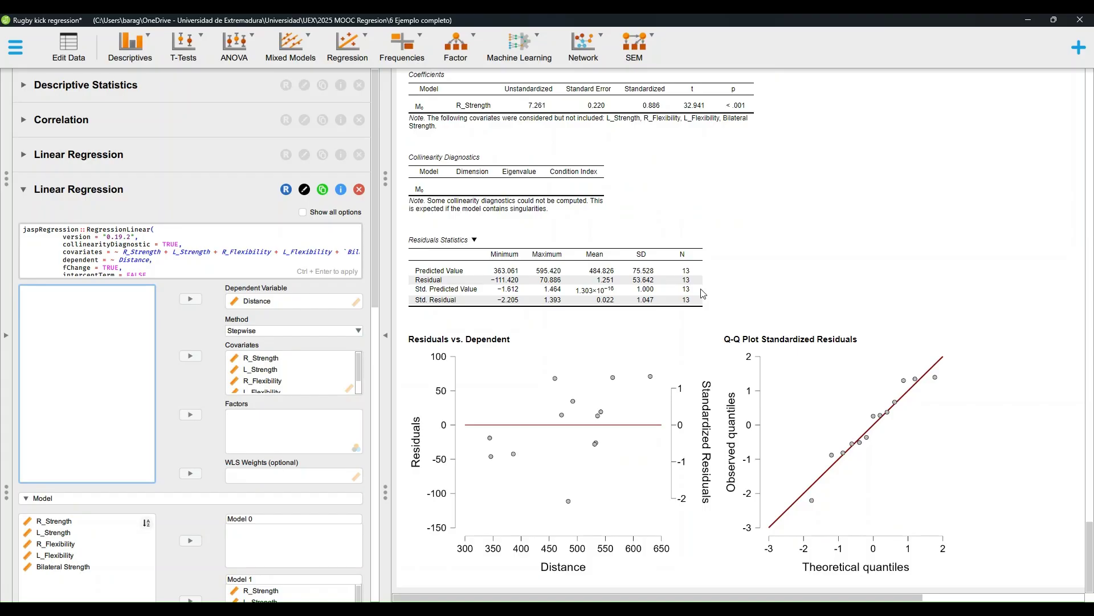
{"action": "scroll", "coordinate": [703, 293], "scroll_direction": "up", "scroll_amount": 4}
{"action": "scroll", "coordinate": [711, 292], "scroll_direction": "down", "scroll_amount": 1}
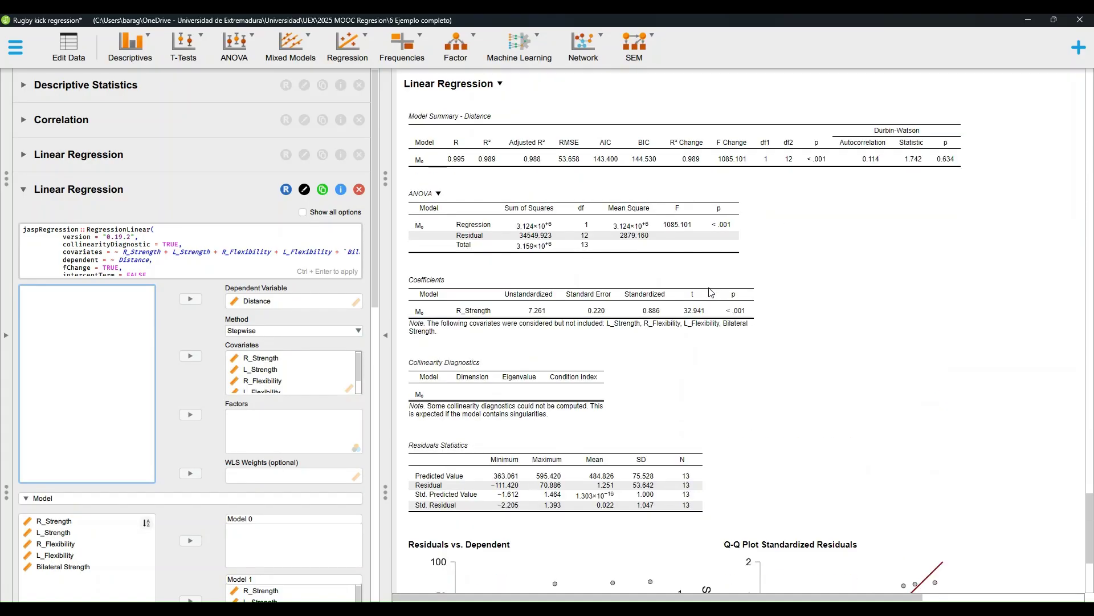
{"action": "scroll", "coordinate": [106, 439], "scroll_direction": "down", "scroll_amount": 3}
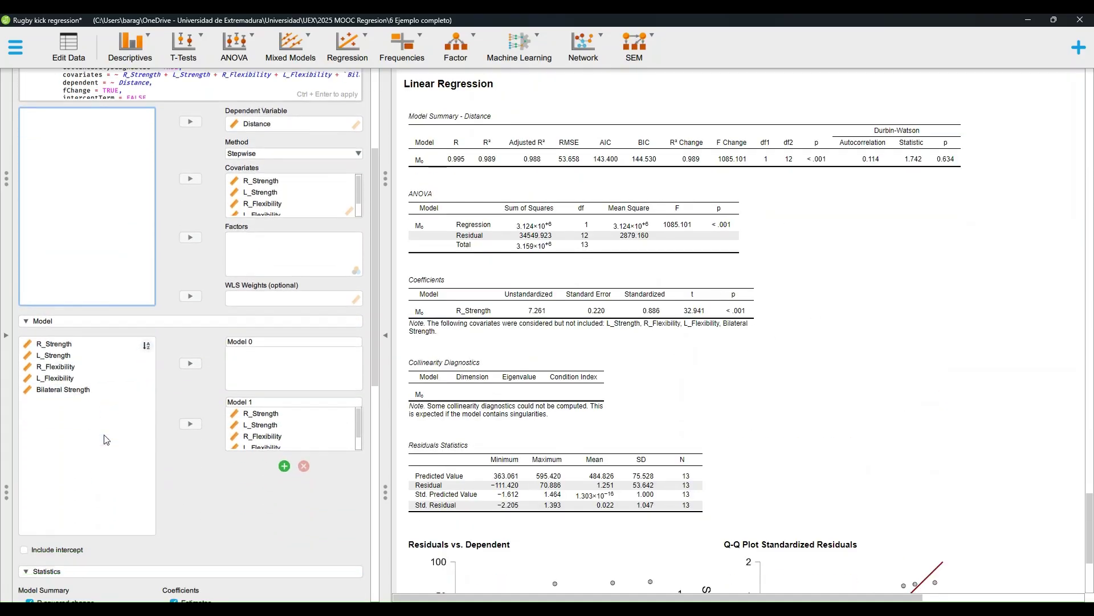
{"action": "scroll", "coordinate": [104, 439], "scroll_direction": "down", "scroll_amount": 2}
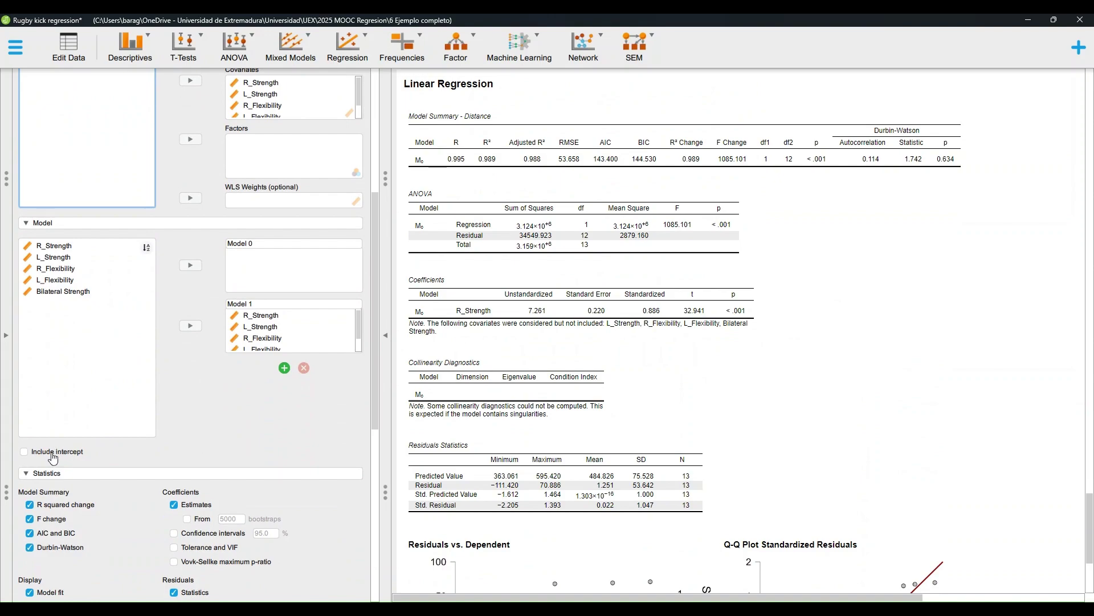
{"action": "scroll", "coordinate": [148, 384], "scroll_direction": "up", "scroll_amount": 2}
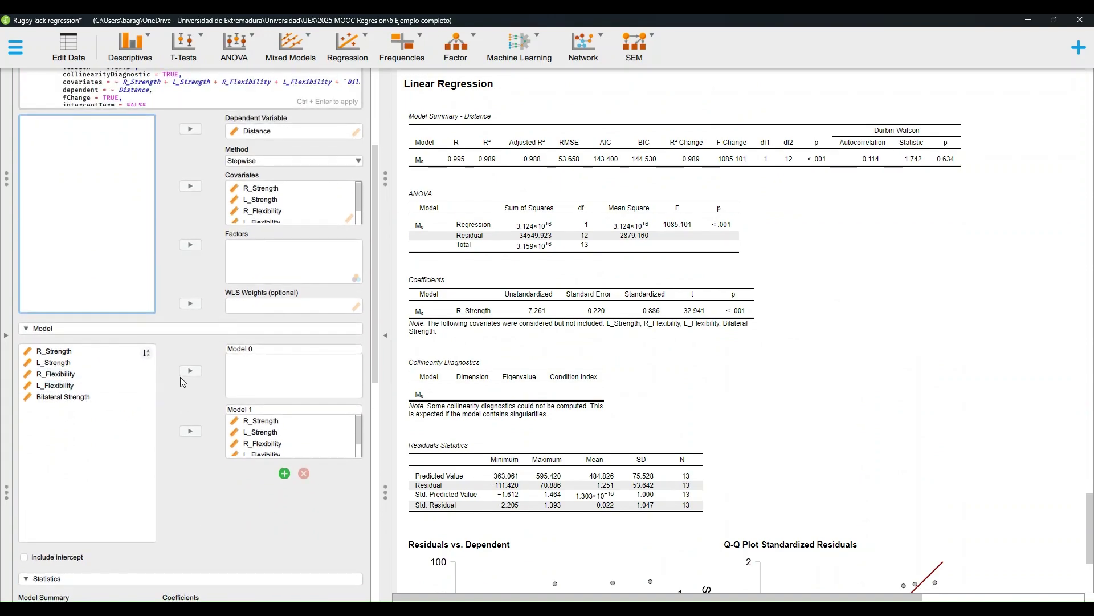
{"action": "scroll", "coordinate": [836, 327], "scroll_direction": "up", "scroll_amount": 2}
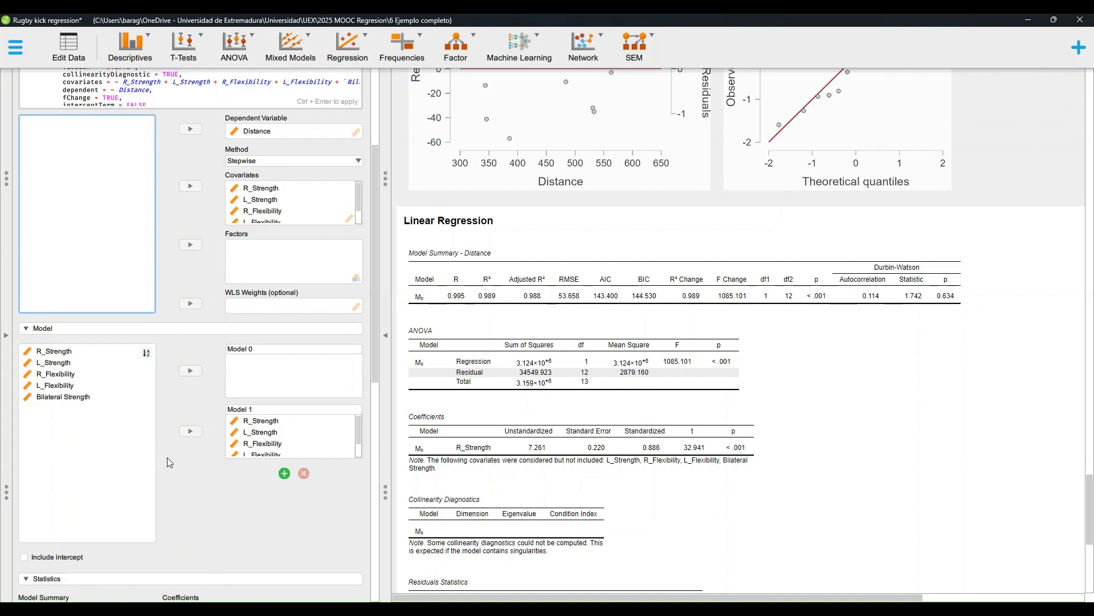
{"action": "scroll", "coordinate": [169, 460], "scroll_direction": "down", "scroll_amount": 5}
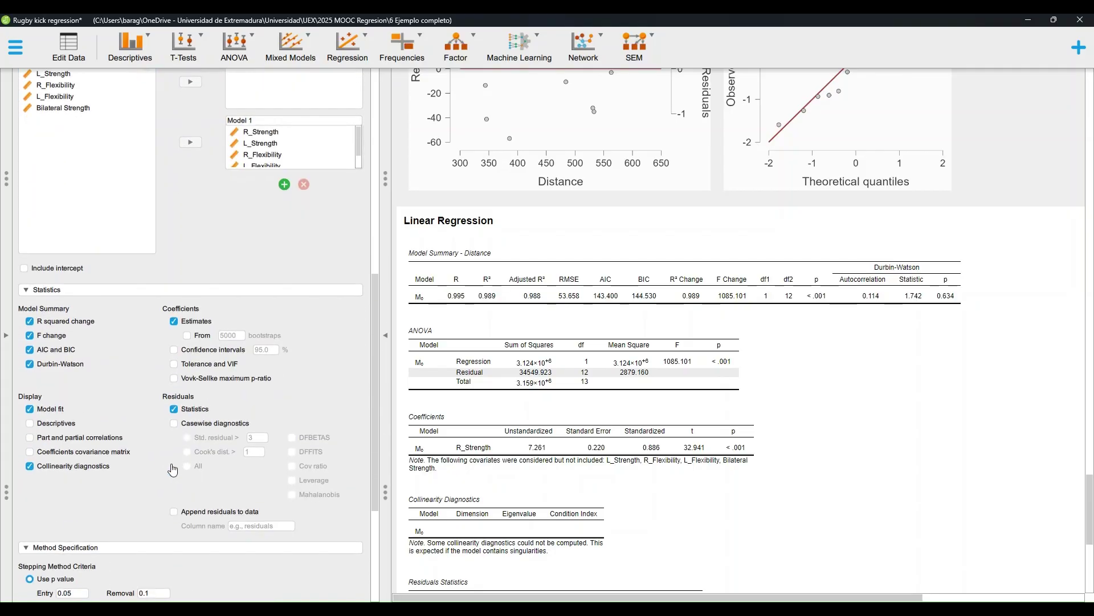
{"action": "scroll", "coordinate": [74, 556], "scroll_direction": "down", "scroll_amount": 2}
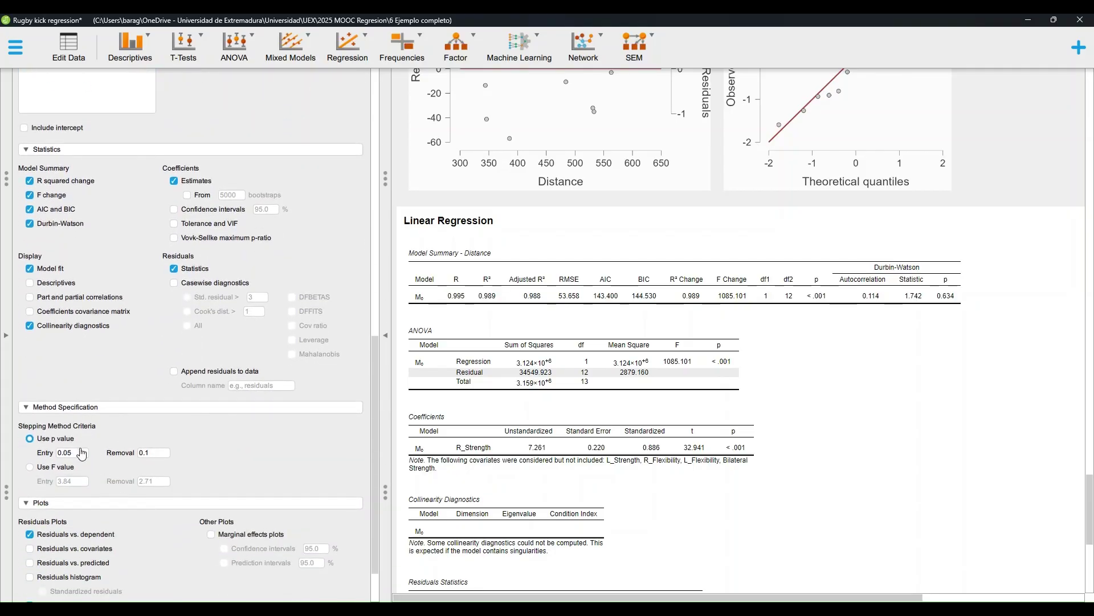